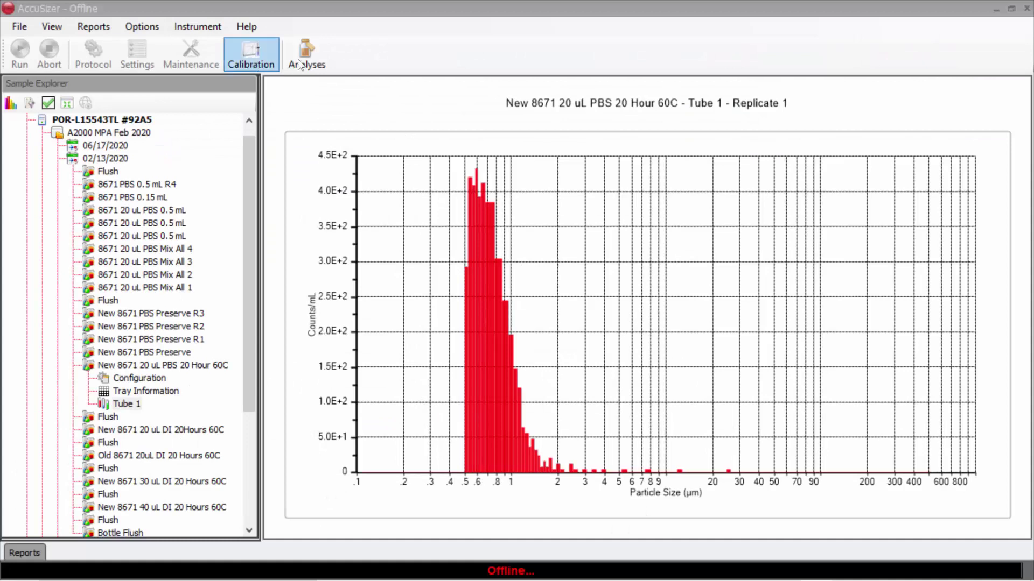
# Step: Inspect the Trimix Count and 8671 region tables, then the Sensor Resolution definition (10 µm, 0.090 SD)
pyautogui.click(313, 53)
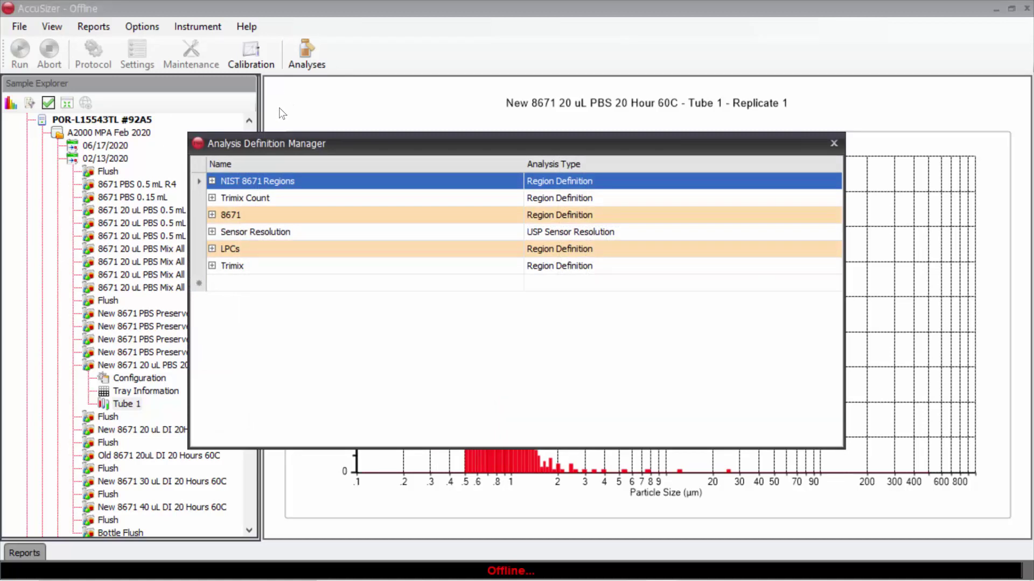
pyautogui.click(213, 198)
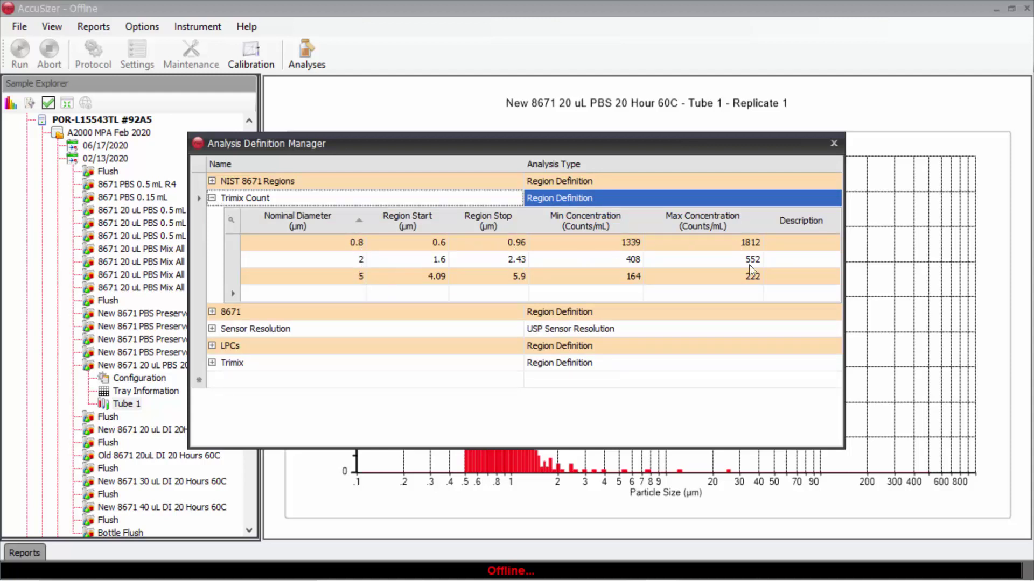
pyautogui.click(212, 198)
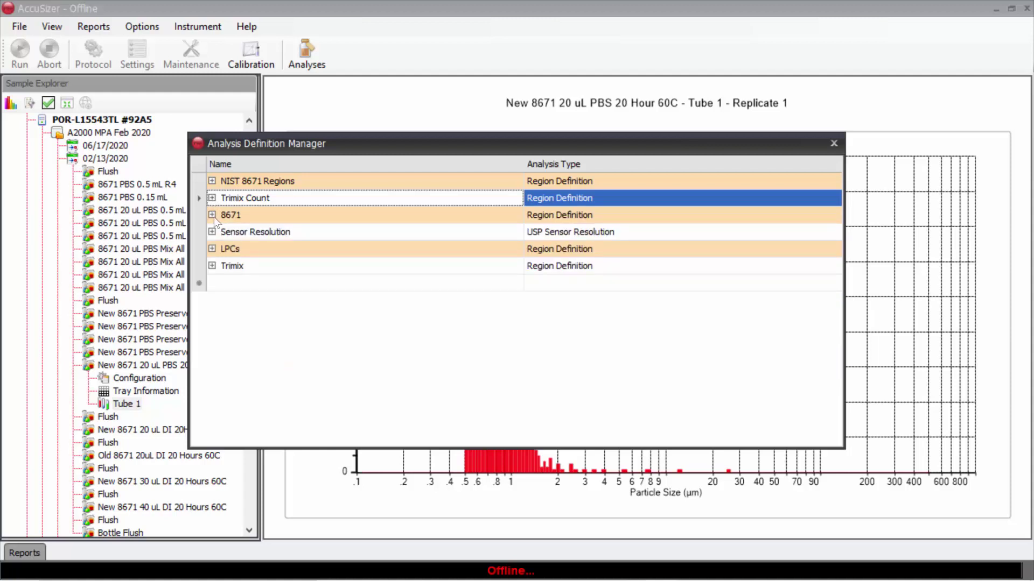
pyautogui.click(212, 215)
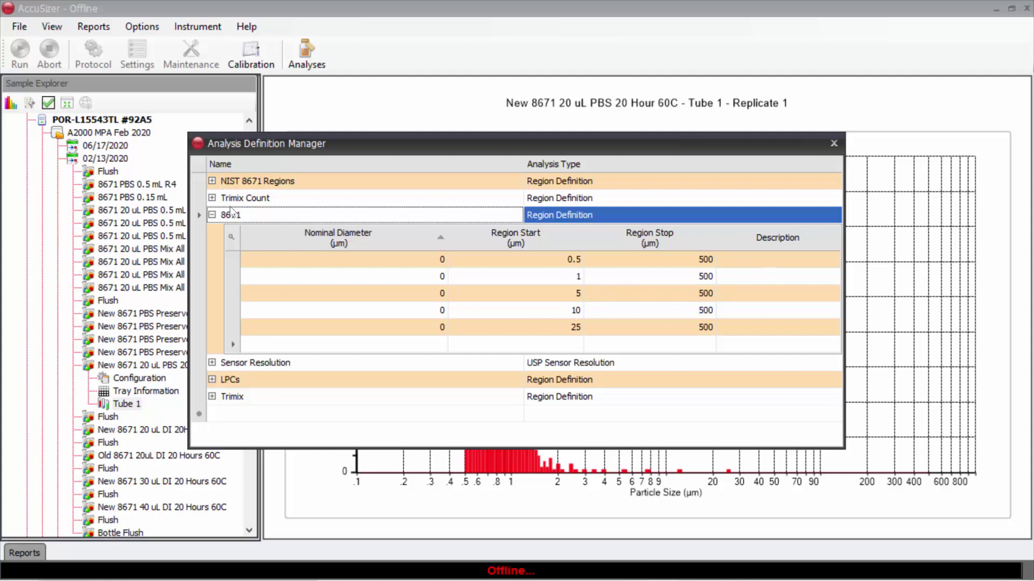
pyautogui.click(213, 214)
pyautogui.click(212, 231)
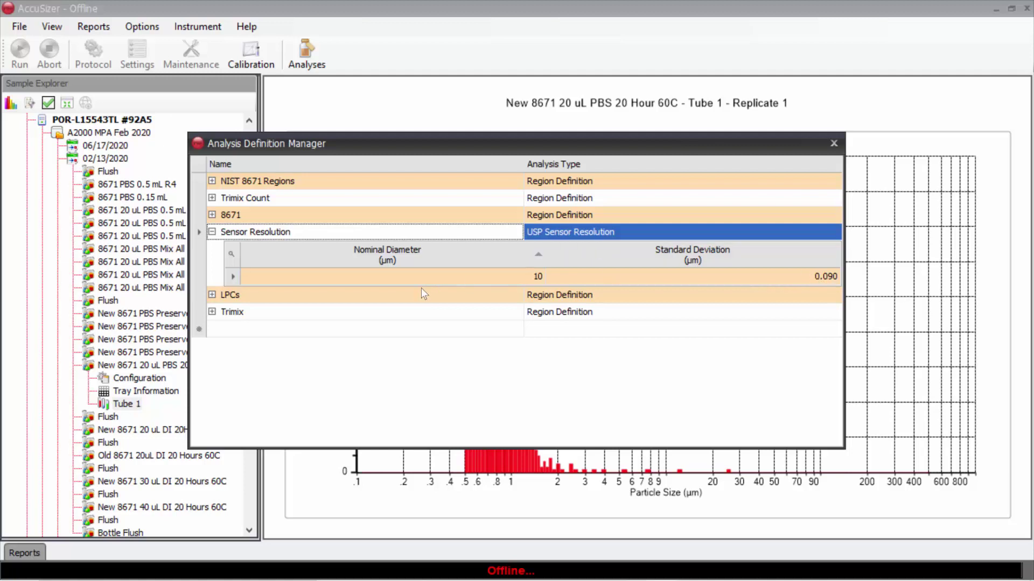
# Step: Add a new analysis row named 'Custom Sizes' with Region Definition as its type
pyautogui.click(201, 329)
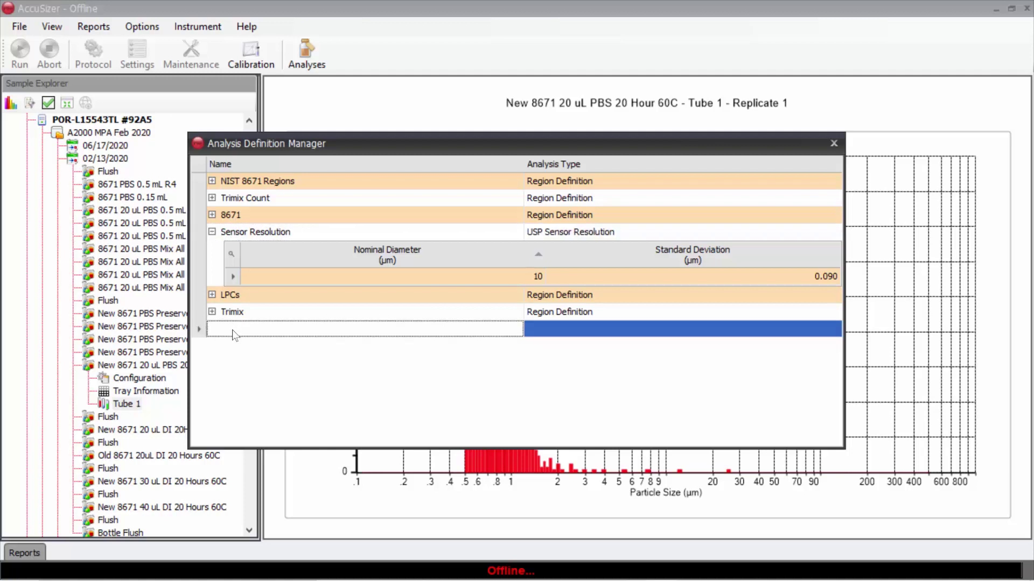
pyautogui.write('Custom Sizes')
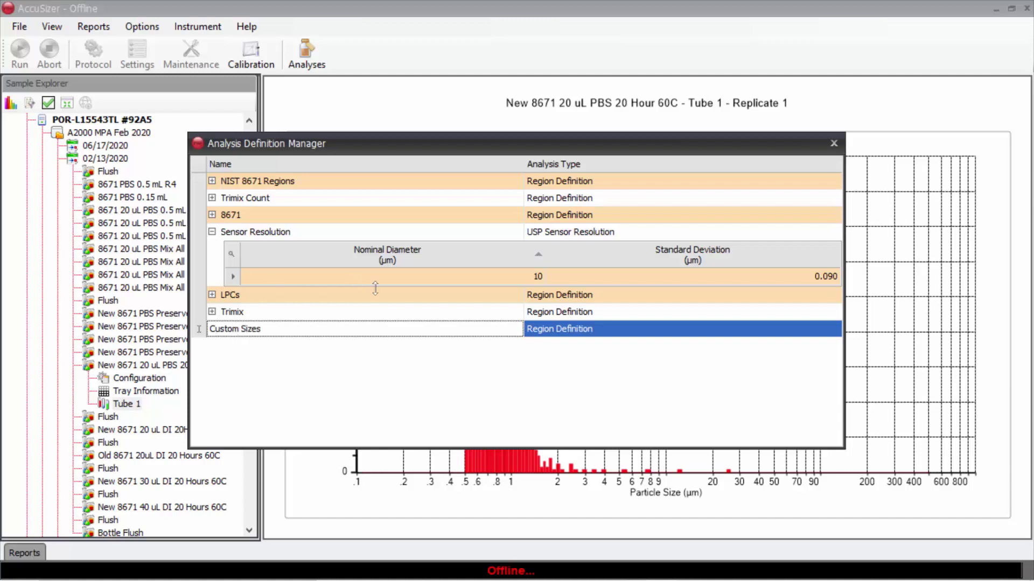
pyautogui.click(835, 331)
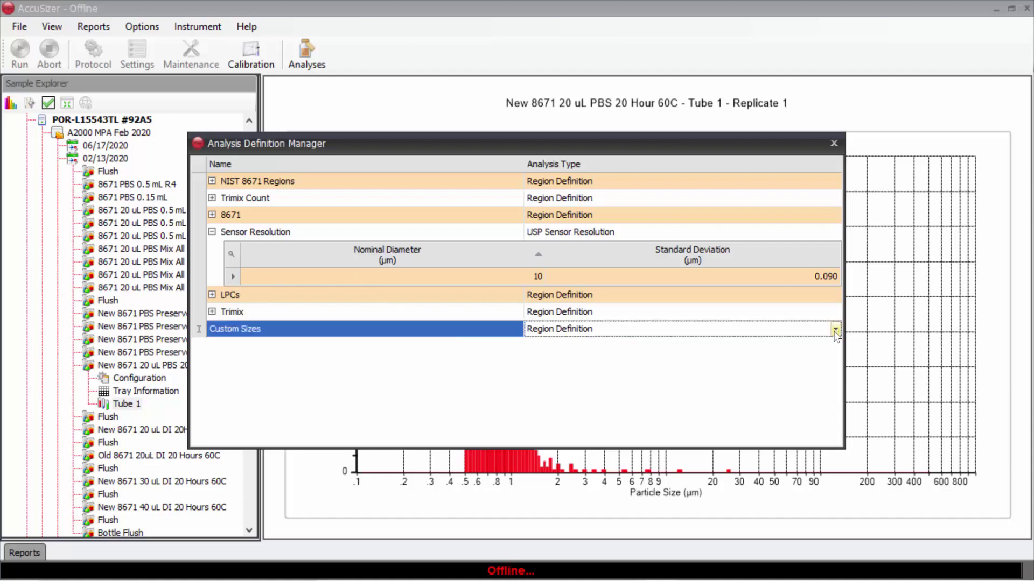
pyautogui.click(836, 329)
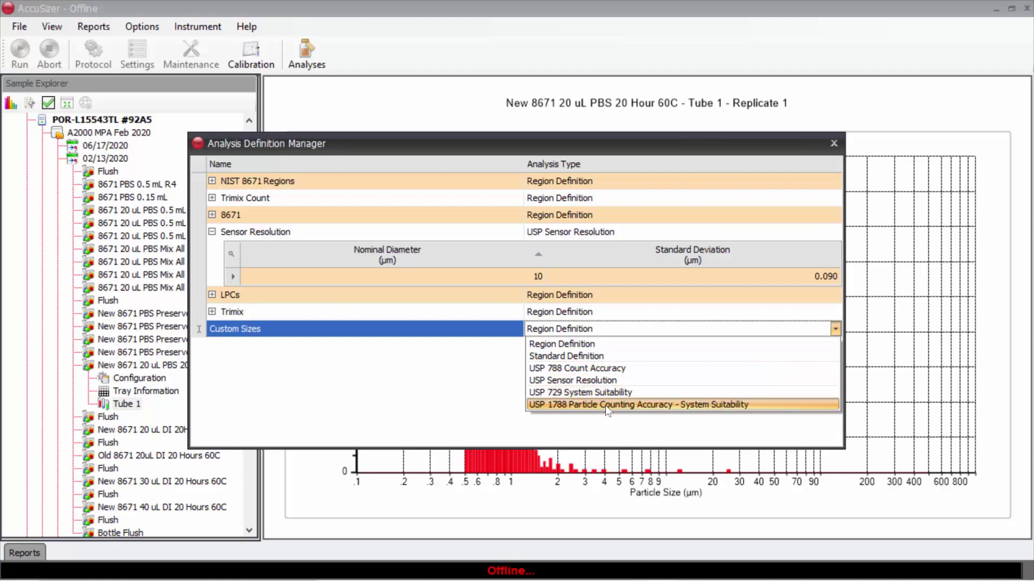
pyautogui.click(581, 331)
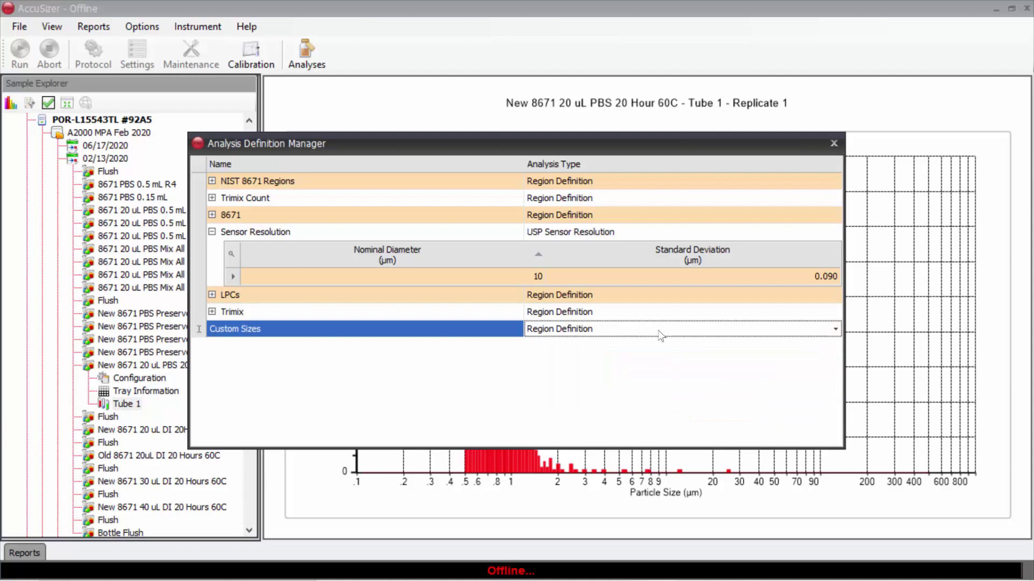
pyautogui.click(648, 330)
pyautogui.click(592, 344)
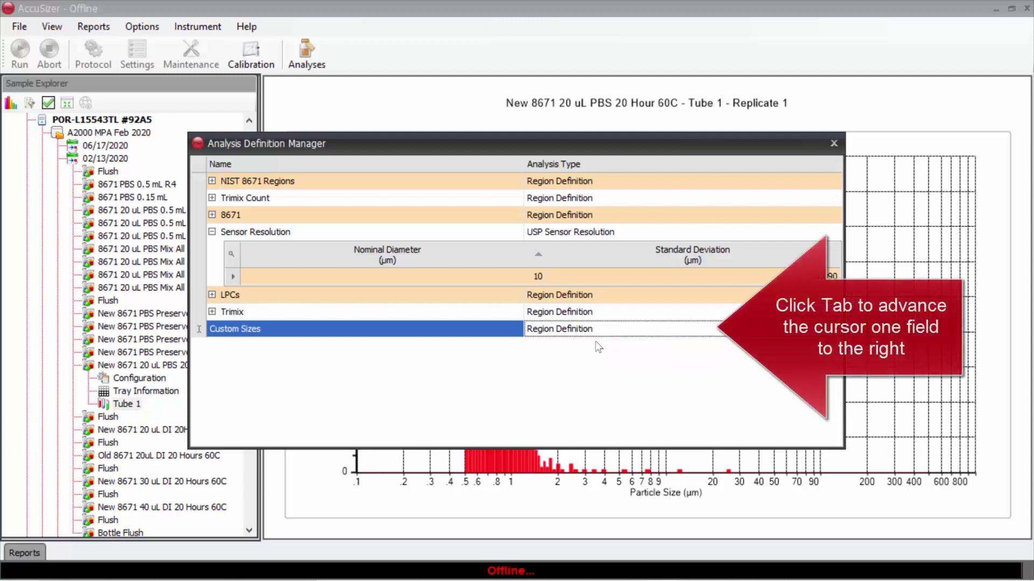
# Step: Enter the first Custom Sizes region, starting at 0.5 µm and stopping at 500 µm
pyautogui.press('Tab')
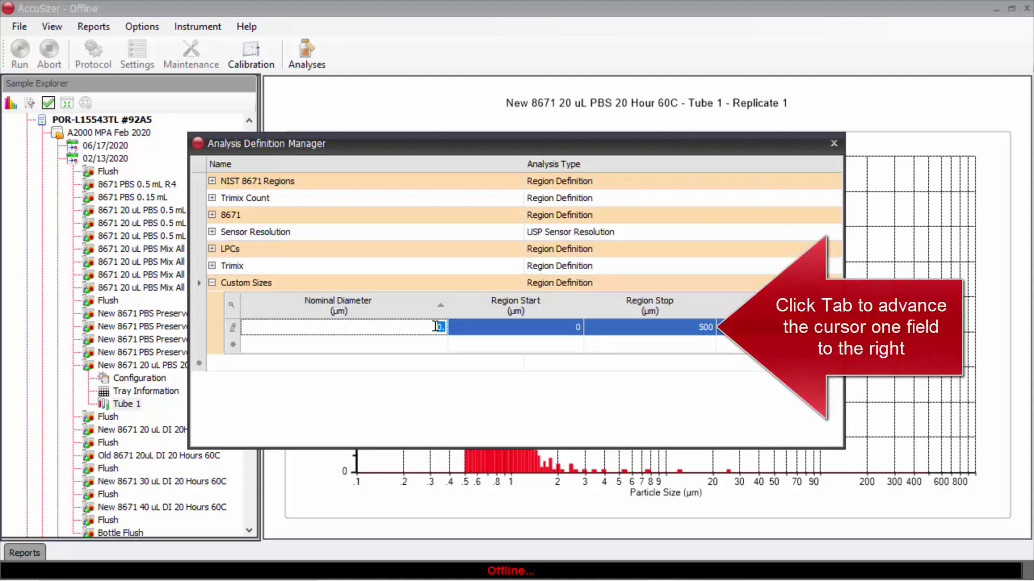
pyautogui.press('Tab')
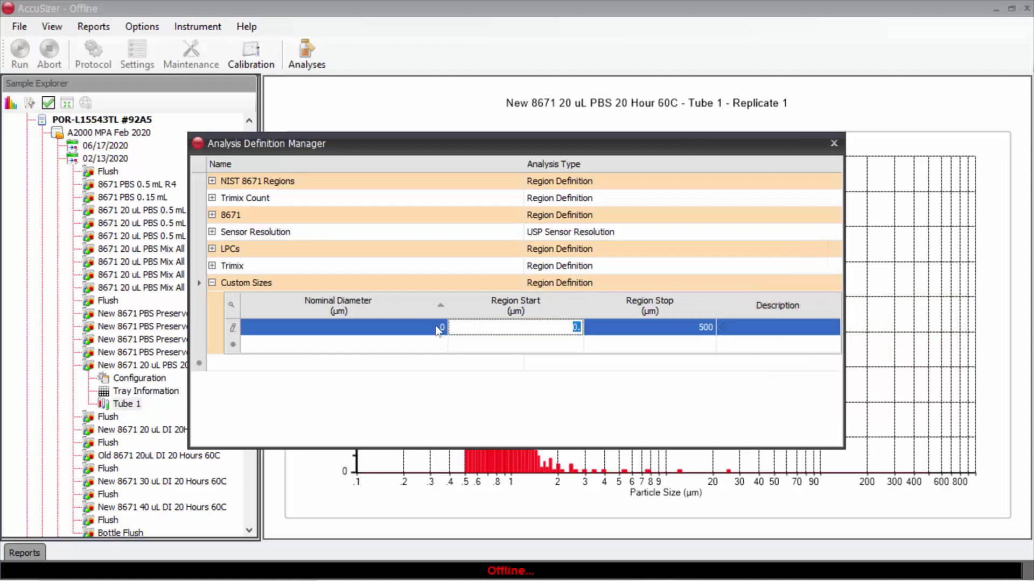
pyautogui.press('End')
pyautogui.write('5')
pyautogui.press('Tab')
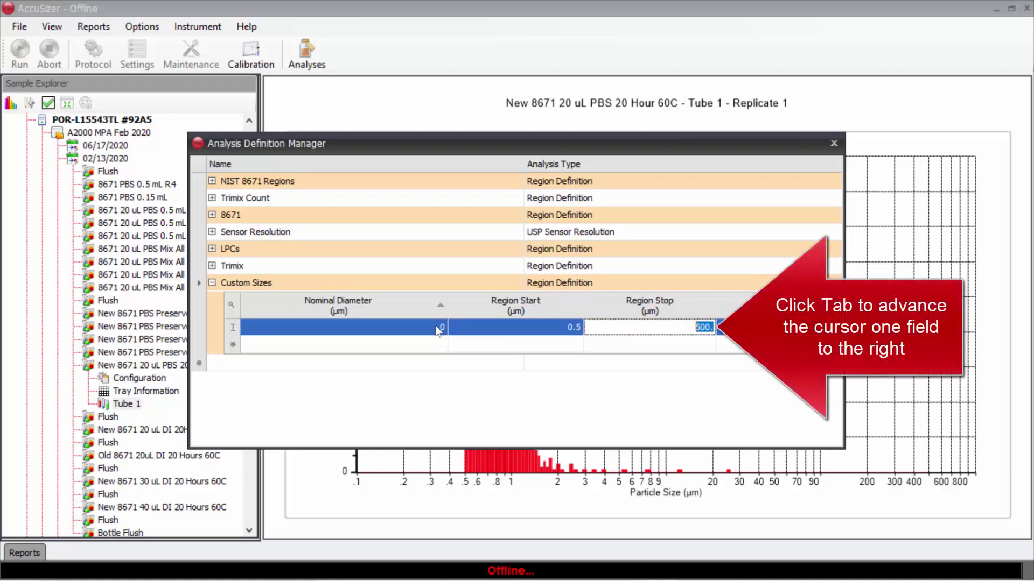
pyautogui.press('Tab')
pyautogui.press('Tab')
pyautogui.press('Tab')
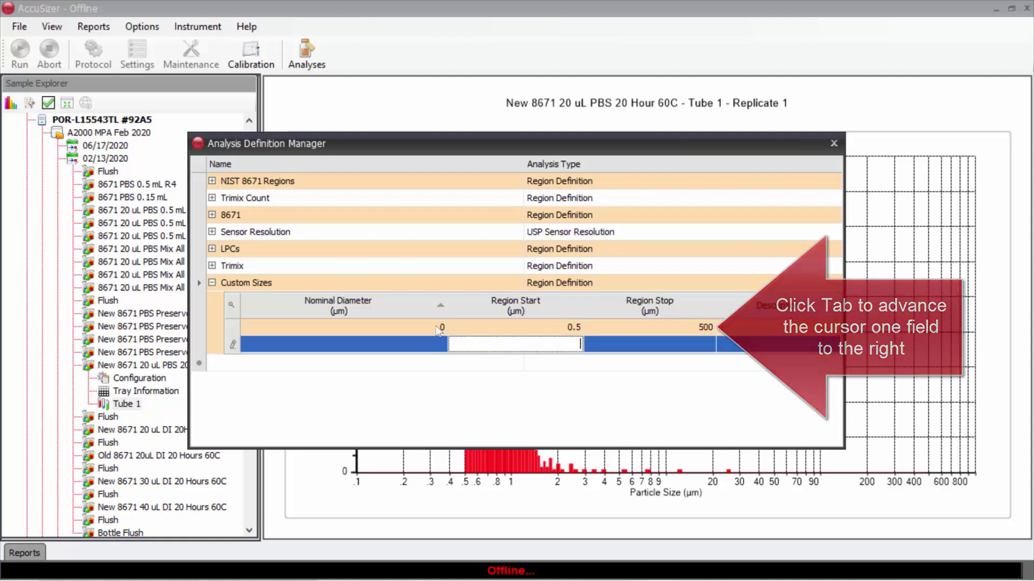
# Step: Add three more regions starting at 1, 5 and 10 µm, each stopping at 500 µm
pyautogui.write('1.0')
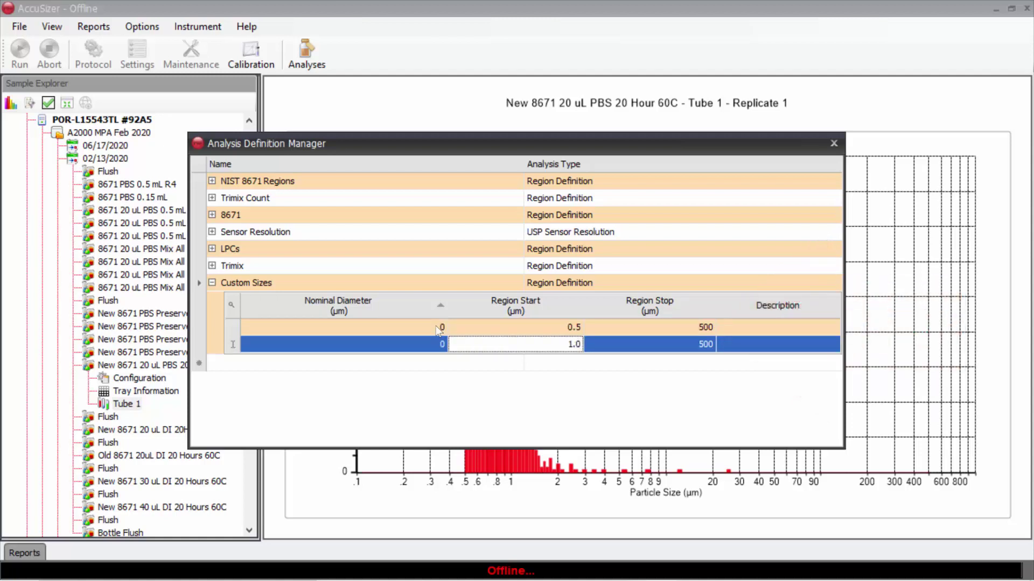
pyautogui.press('Tab')
pyautogui.press('Tab')
pyautogui.press('Tab')
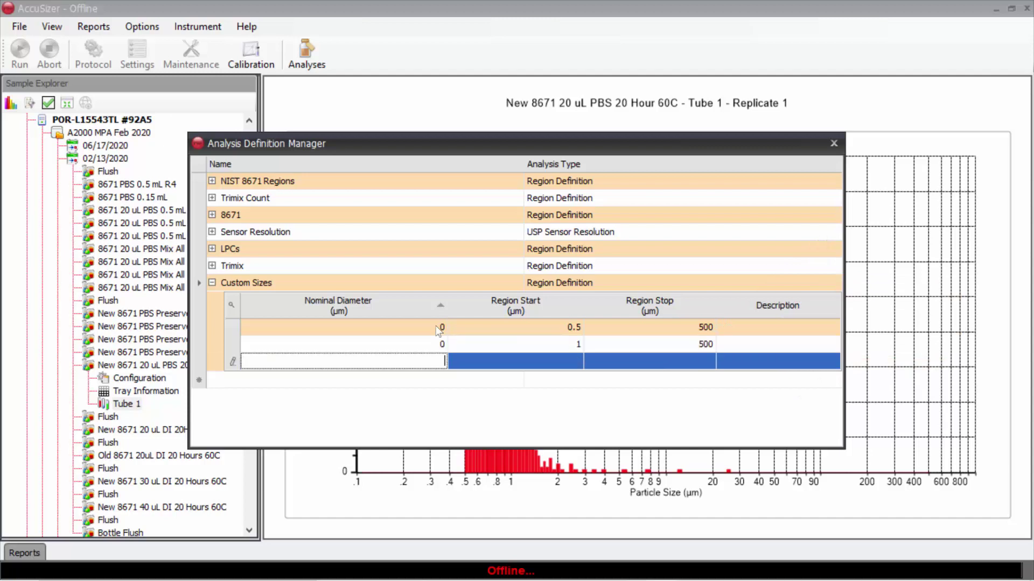
pyautogui.write('5')
pyautogui.press('Tab')
pyautogui.press('Tab')
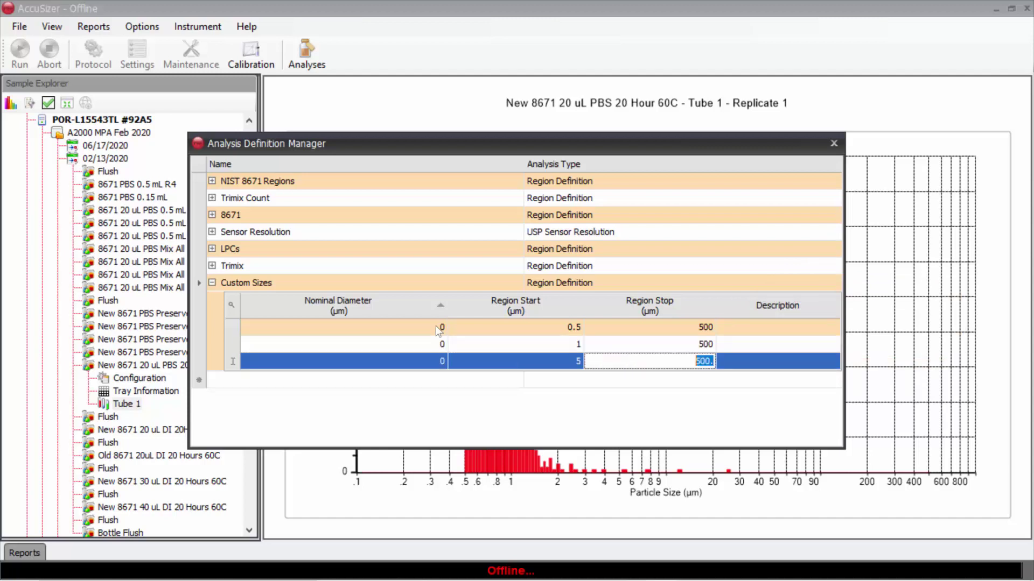
pyautogui.press('Tab')
pyautogui.press('Tab')
pyautogui.press('Tab')
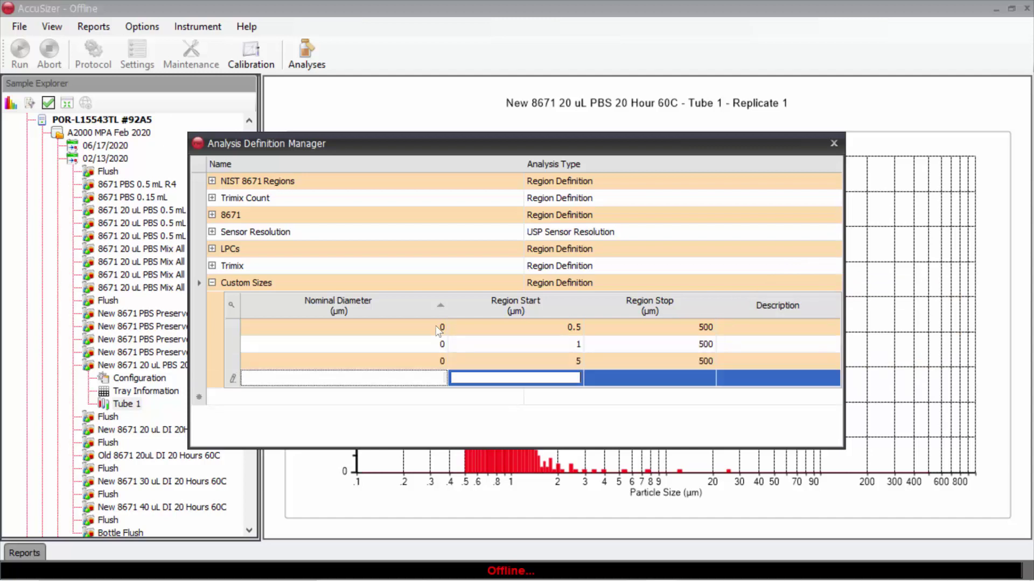
pyautogui.write('10.')
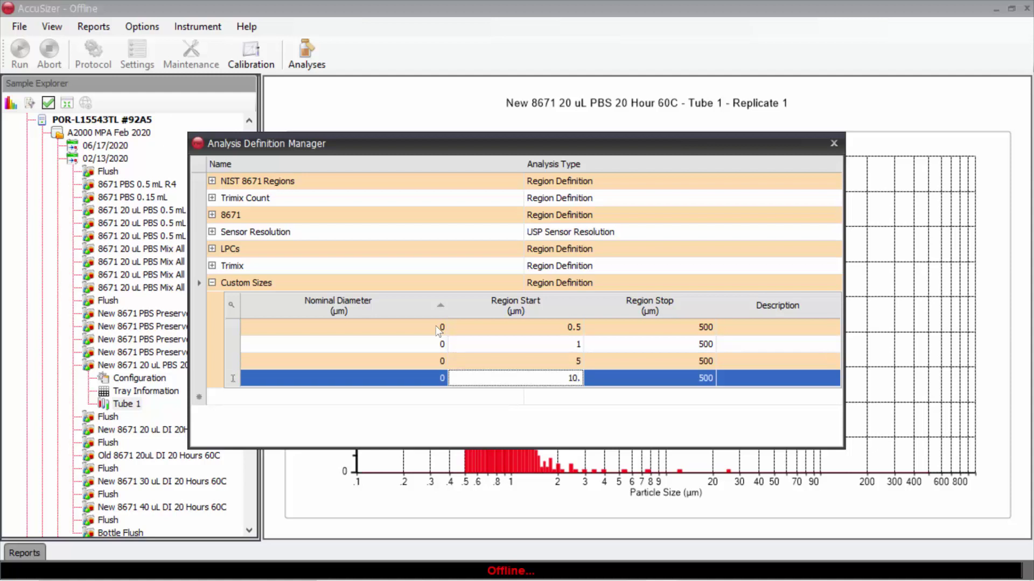
pyautogui.press('Tab')
pyautogui.press('Tab')
pyautogui.press('Tab')
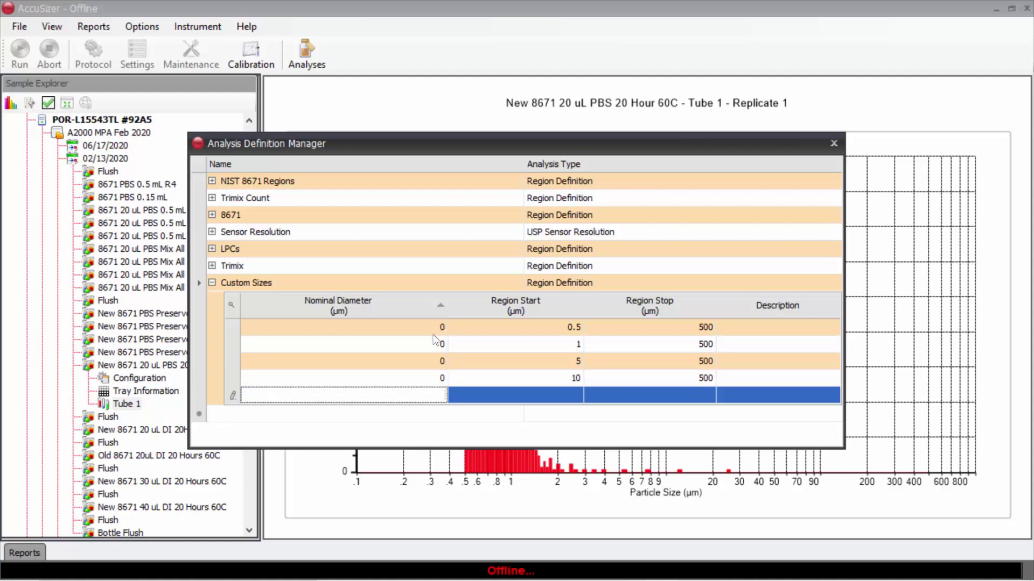
# Step: Close the manager, reopen it to verify the four saved Custom Sizes regions, then close it
pyautogui.click(338, 432)
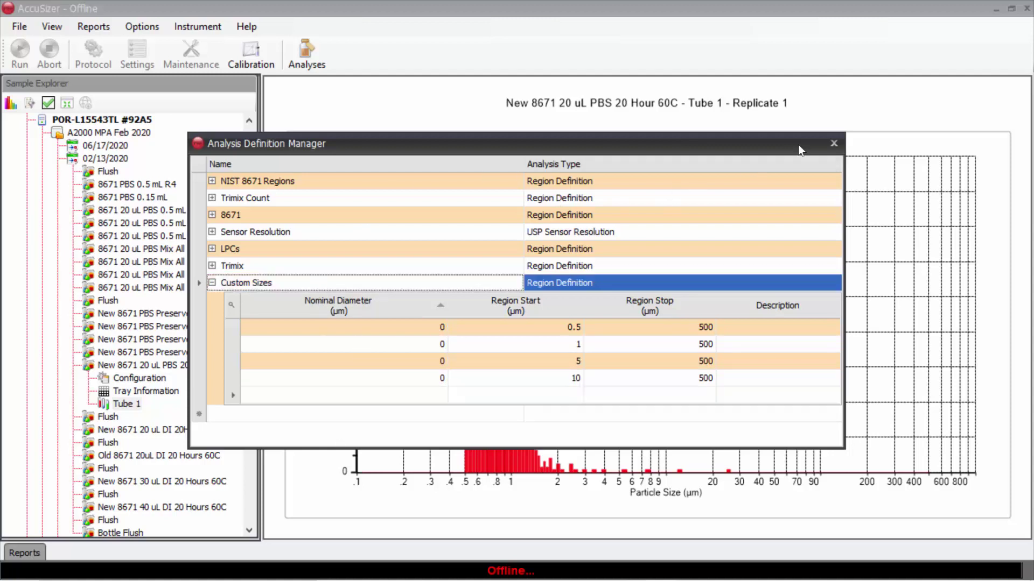
pyautogui.click(834, 144)
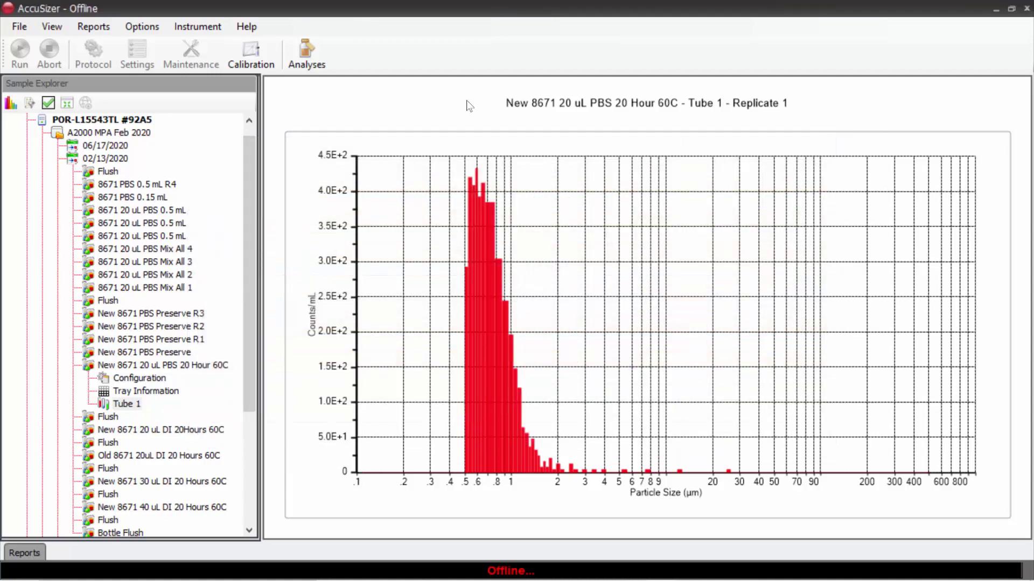
pyautogui.click(304, 52)
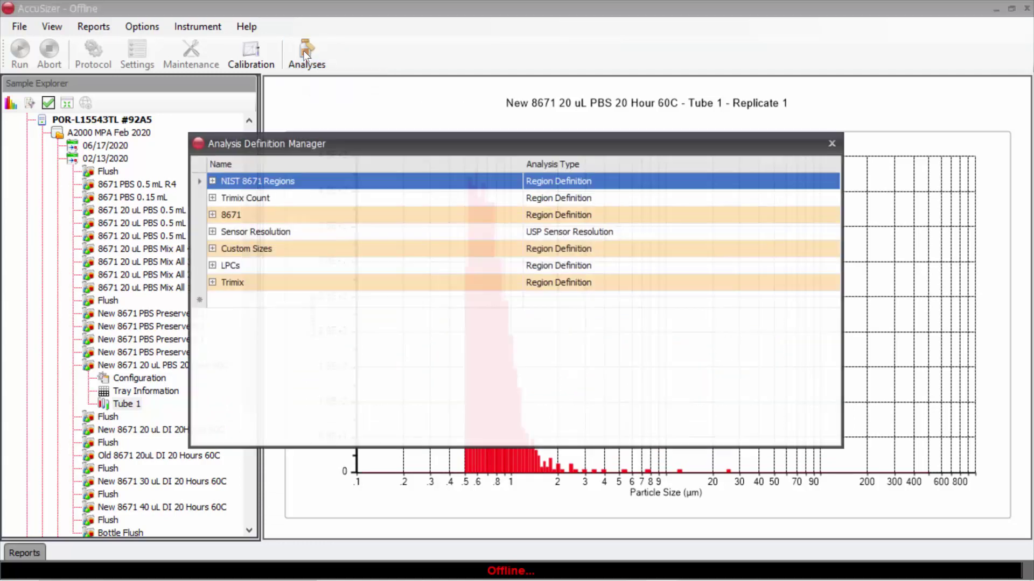
pyautogui.click(211, 248)
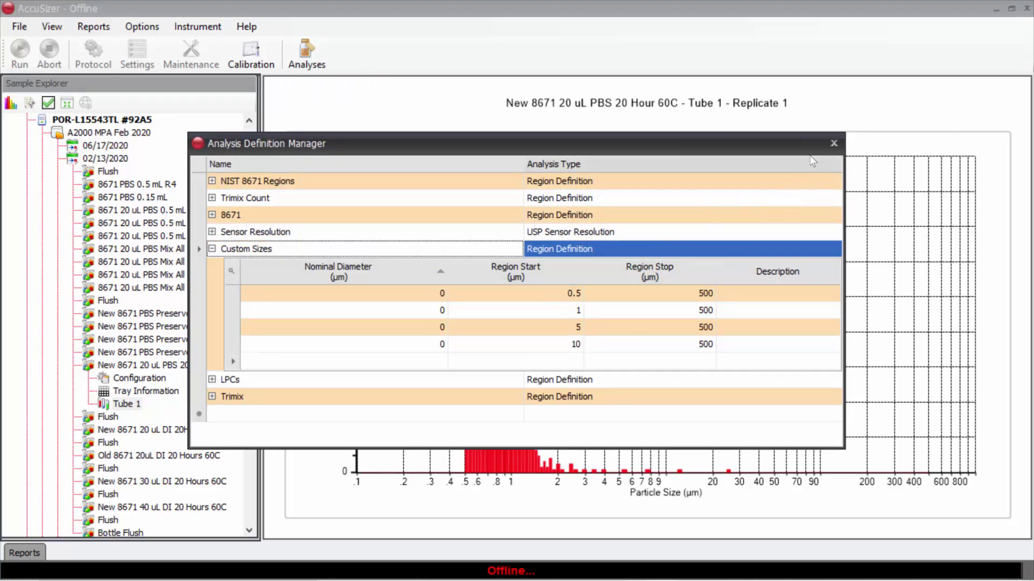
pyautogui.click(833, 144)
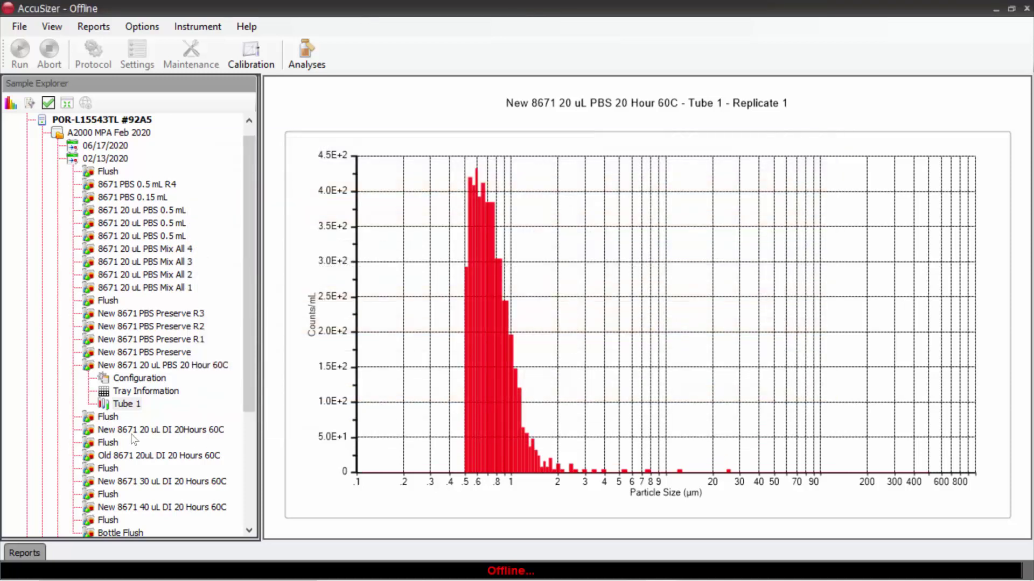
# Step: Set up a Multi-Region report 'Custom 1' for Tube 1 Replicate 1, restricted to Custom Sizes
pyautogui.doubleClick(124, 405)
pyautogui.rightClick(158, 418)
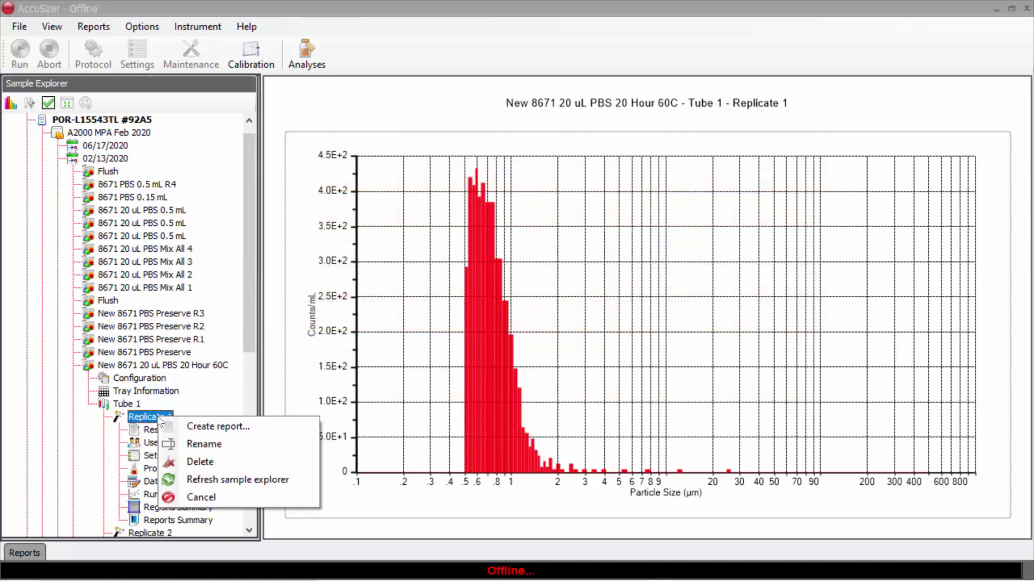
pyautogui.click(223, 431)
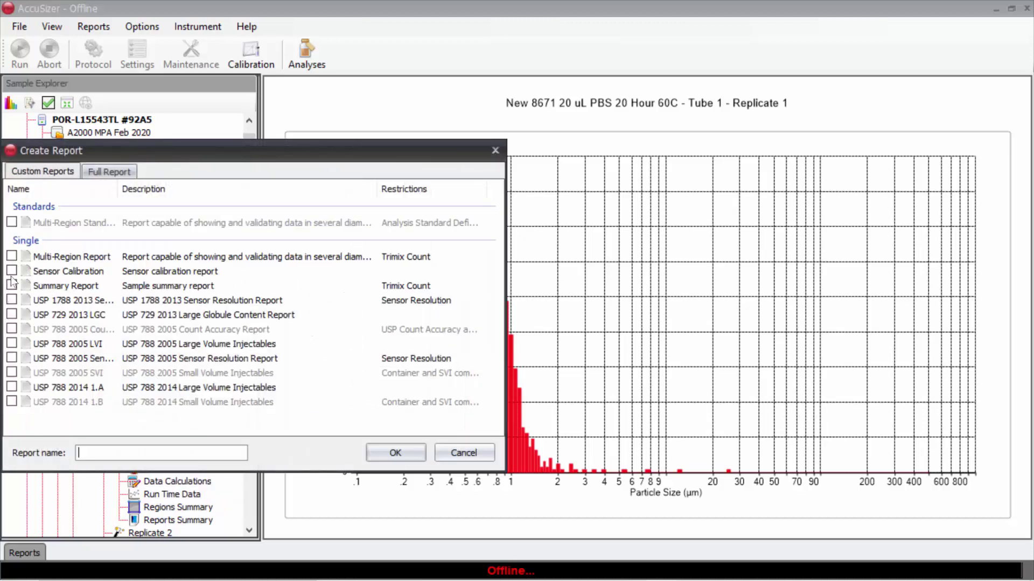
pyautogui.click(11, 256)
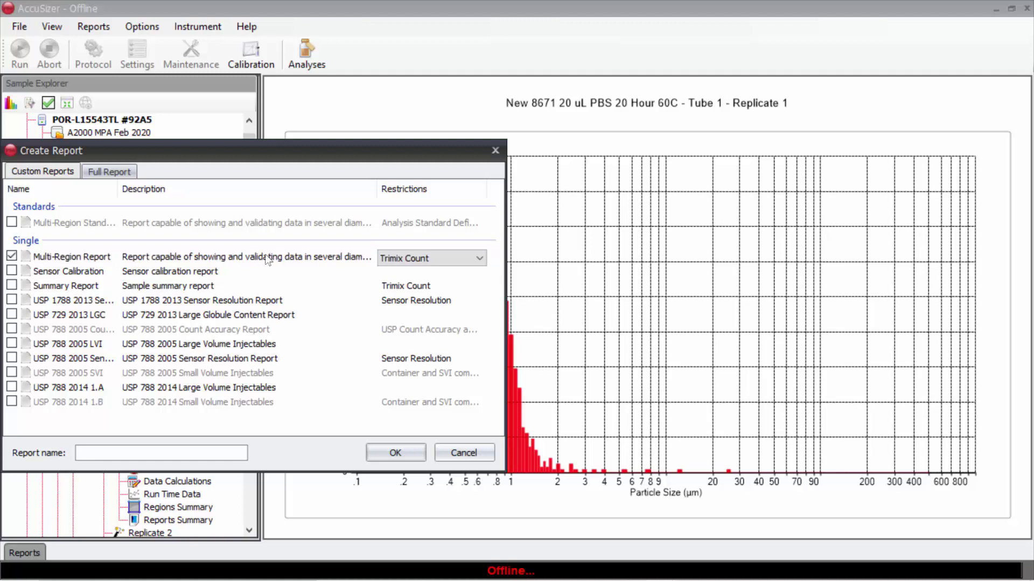
pyautogui.click(479, 259)
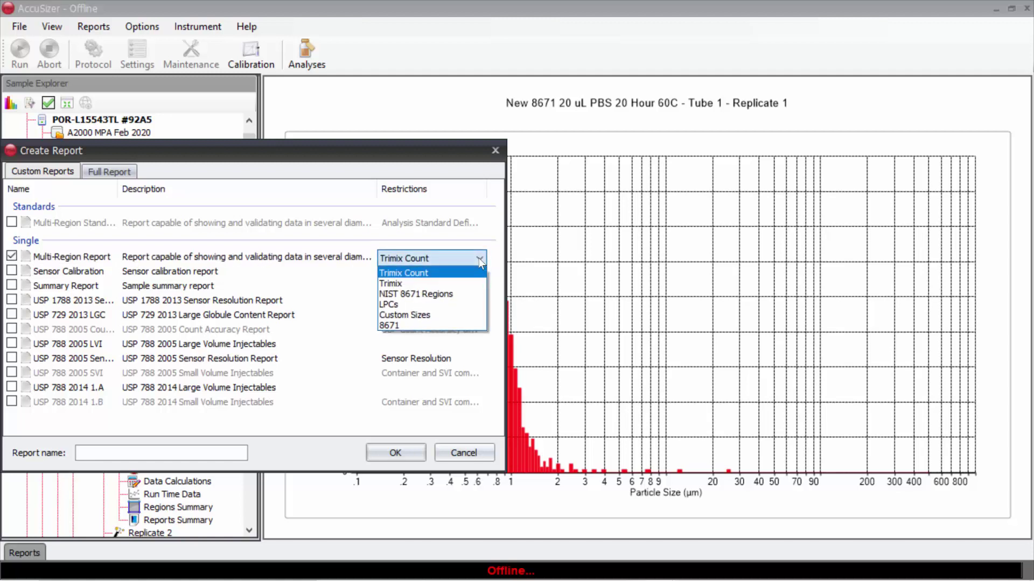
pyautogui.click(428, 317)
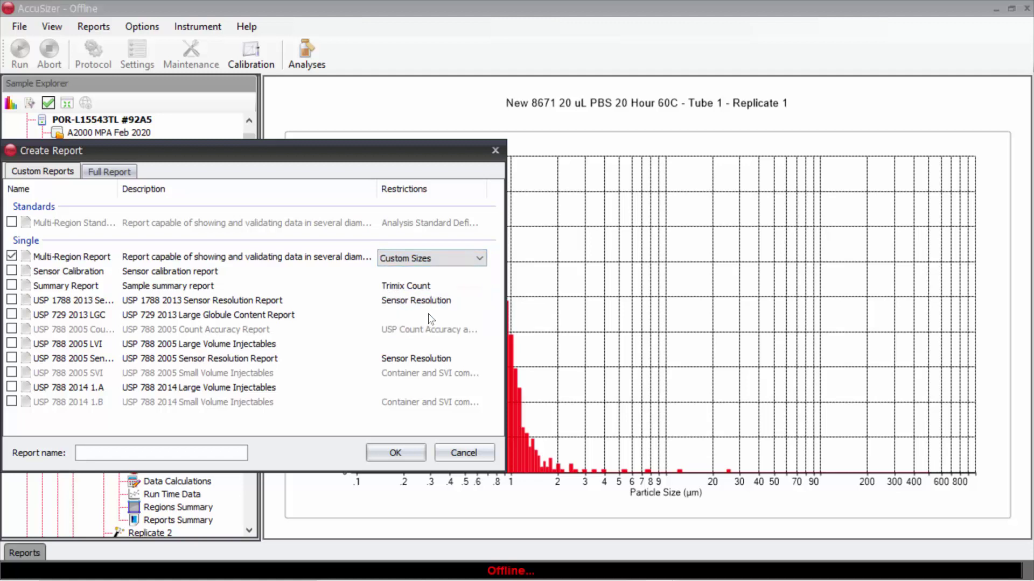
pyautogui.click(110, 450)
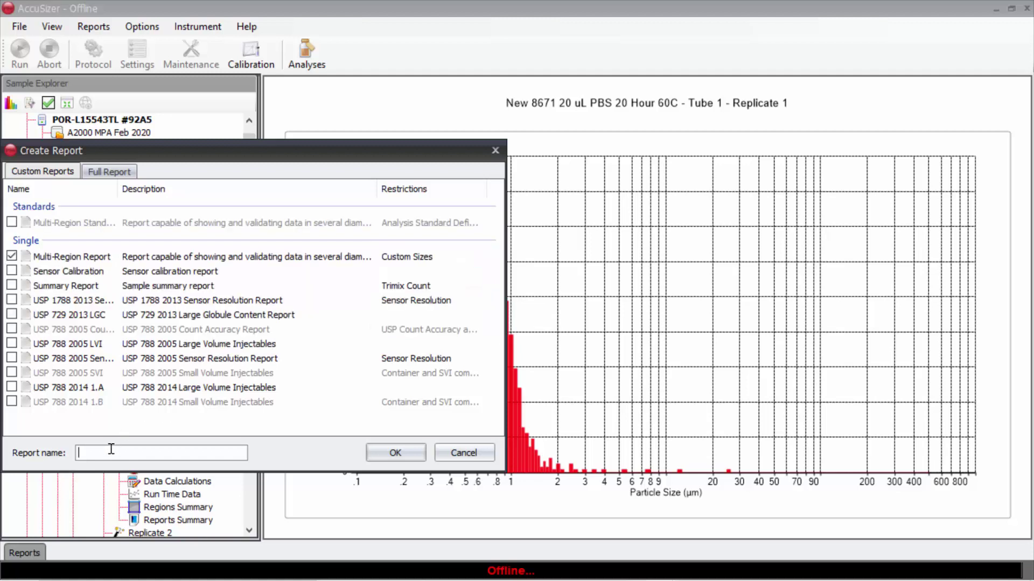
pyautogui.write('Custom 1')
# Step: Generate Custom 1 and review its region counts: 4128, 644, 16 and 8 particles/mL
pyautogui.click(396, 453)
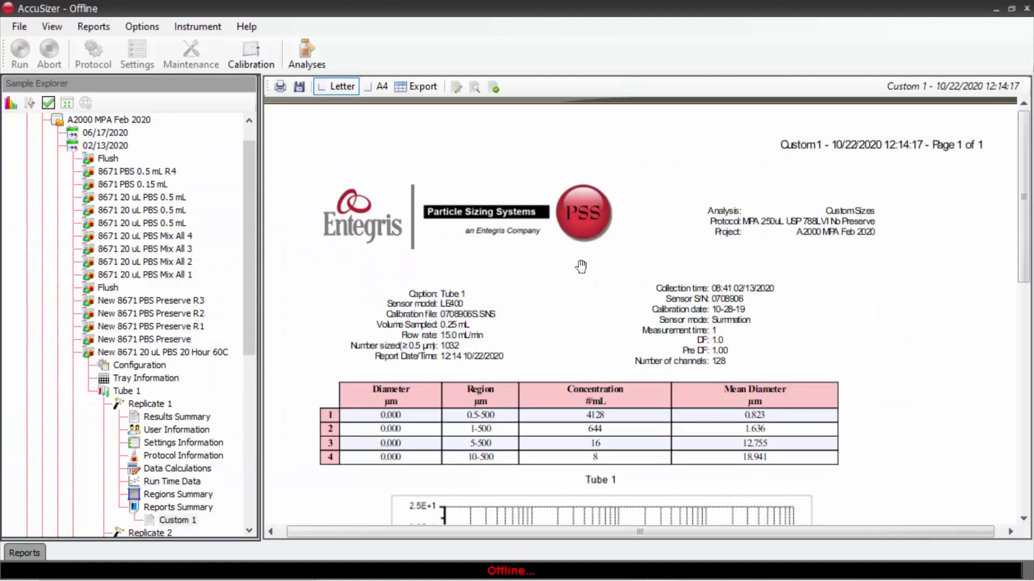
pyautogui.scroll(-3, 653, 272)
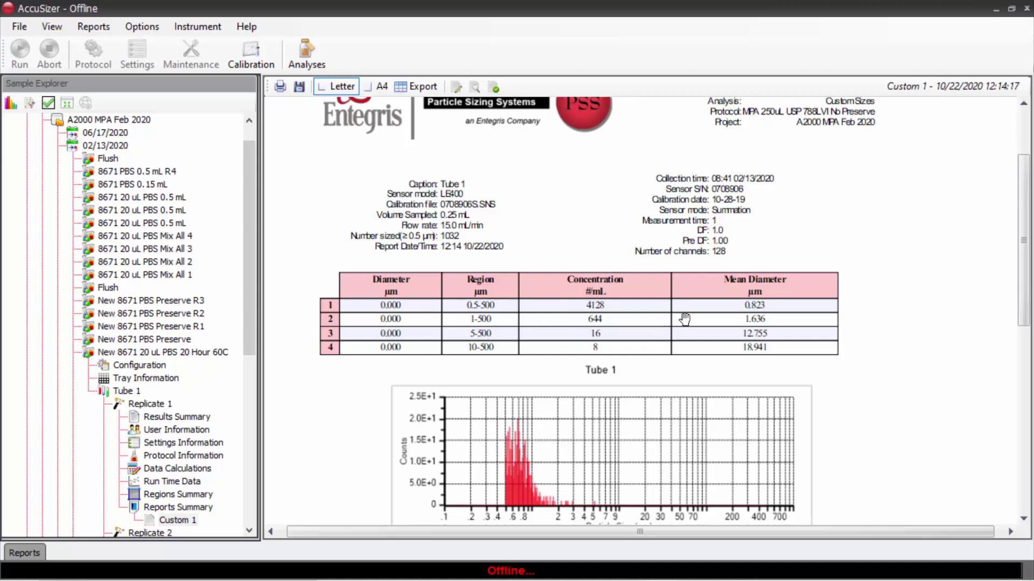
# Step: Add a new analysis definition named '10 Resolution' of type USP Sensor Resolution
pyautogui.click(301, 63)
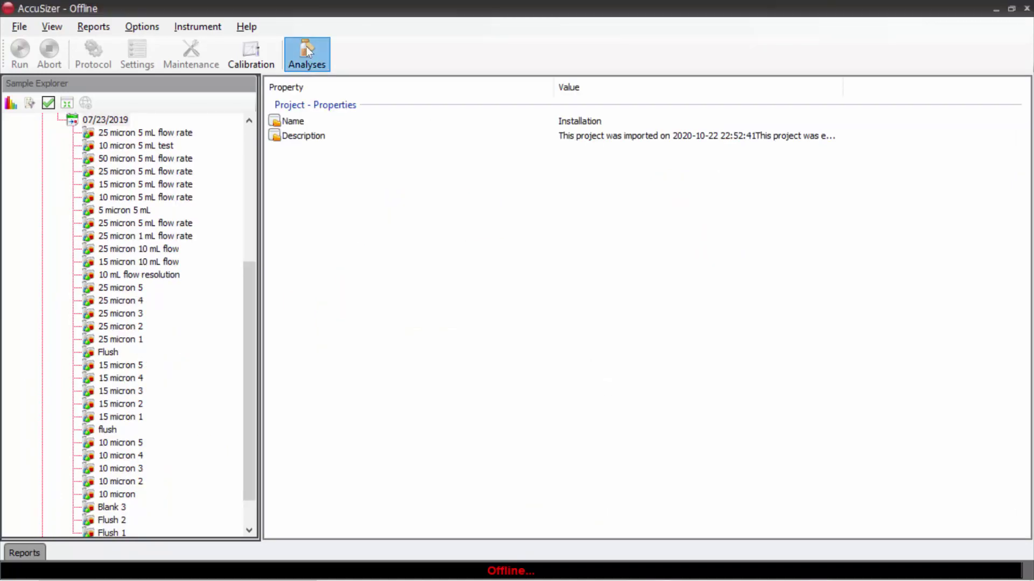
pyautogui.click(306, 47)
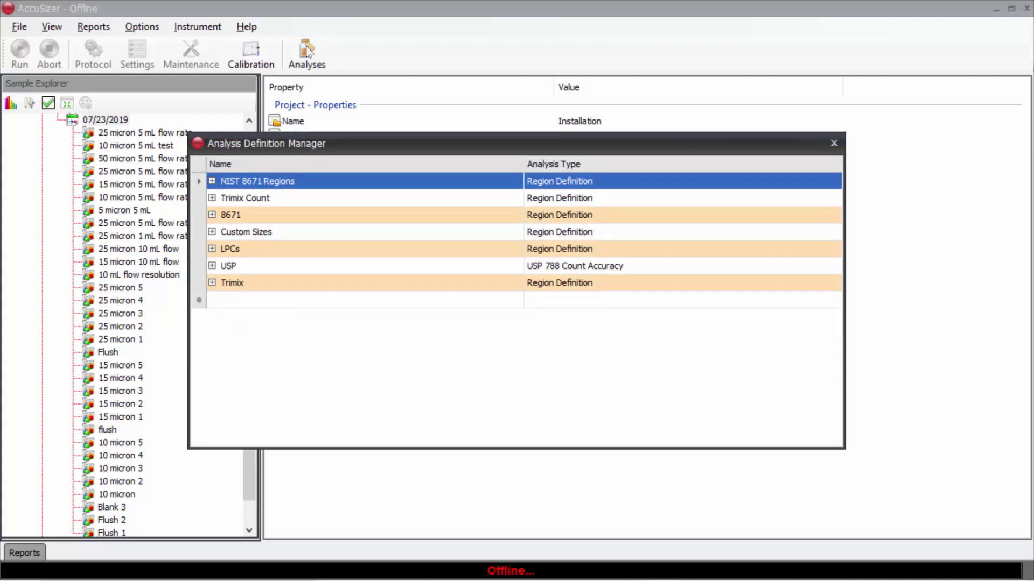
pyautogui.click(199, 302)
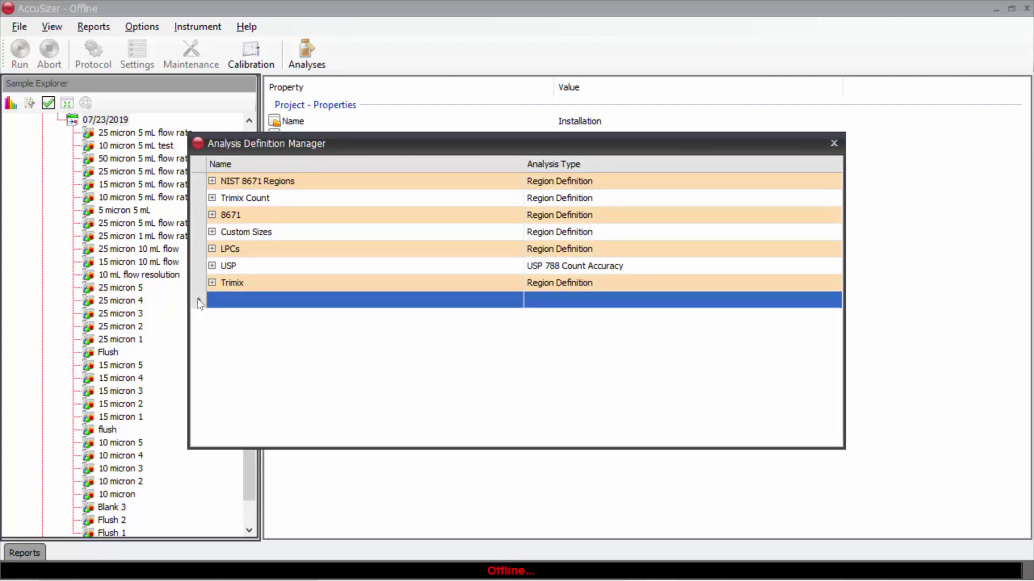
pyautogui.click(219, 302)
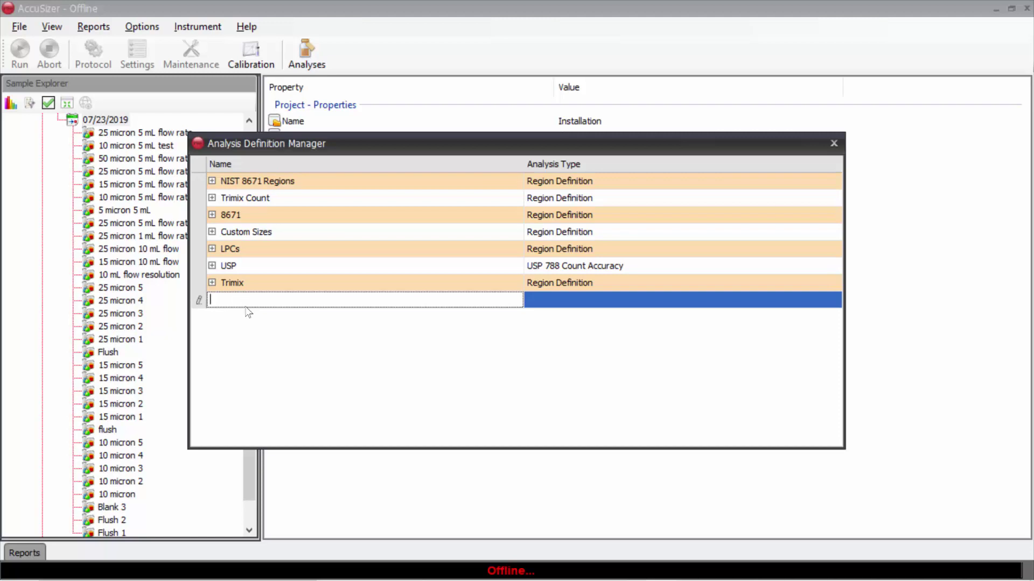
pyautogui.write('10 R')
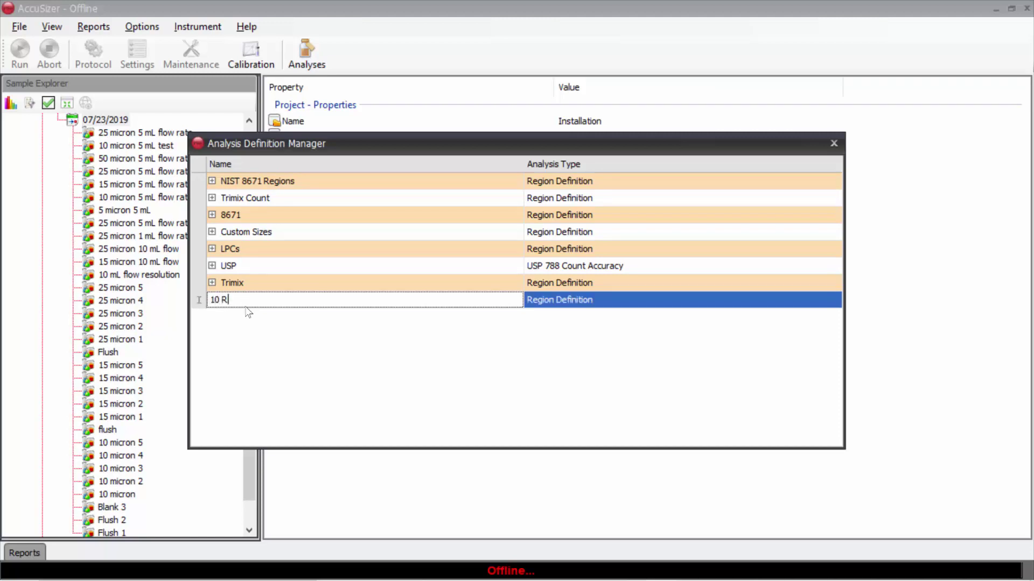
pyautogui.write('esolution')
pyautogui.click(835, 303)
pyautogui.click(835, 302)
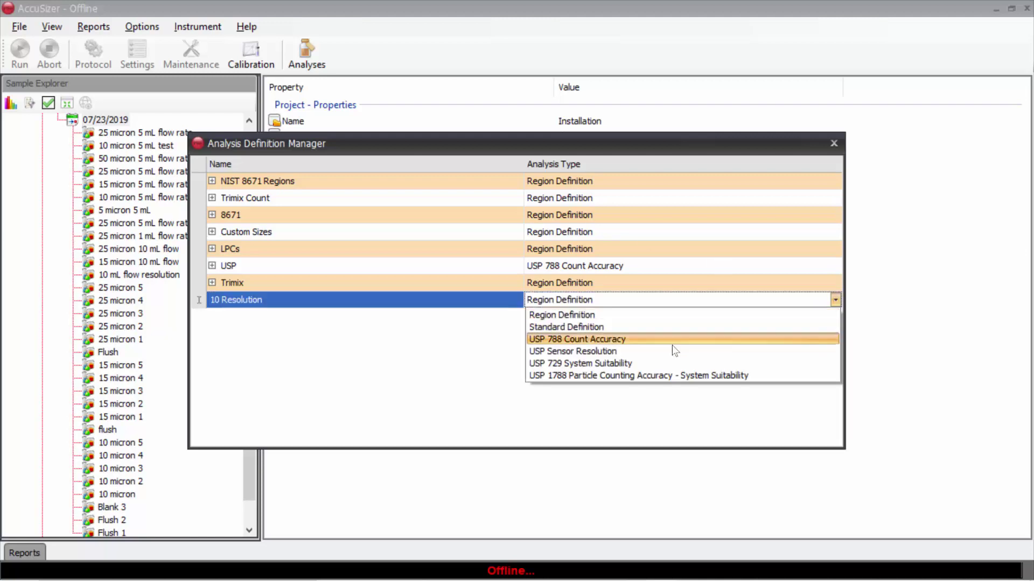
pyautogui.click(645, 348)
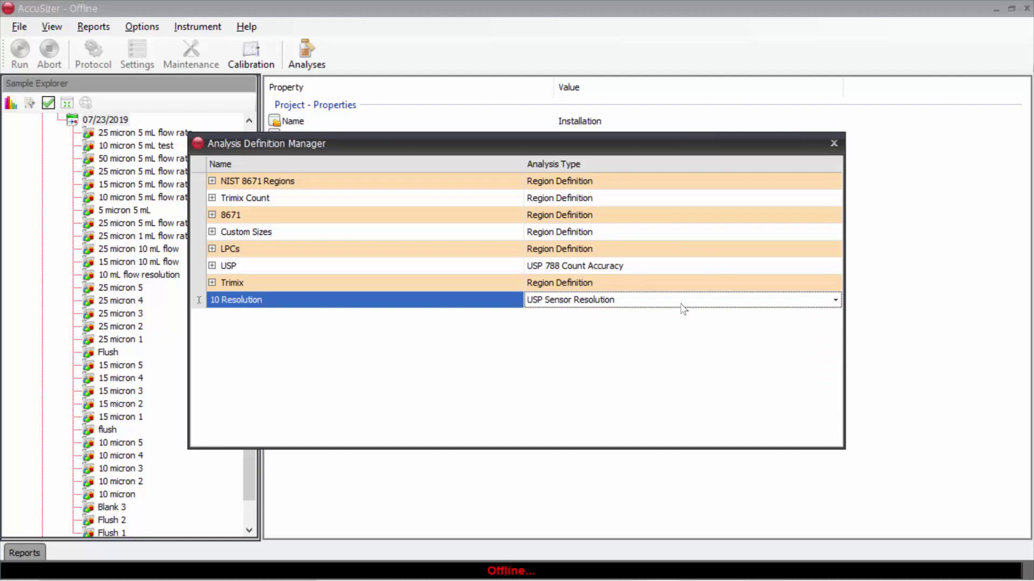
# Step: Set 10 Resolution's nominal diameter to 10.1 µm and standard deviation to 0.090, then close
pyautogui.press('Return')
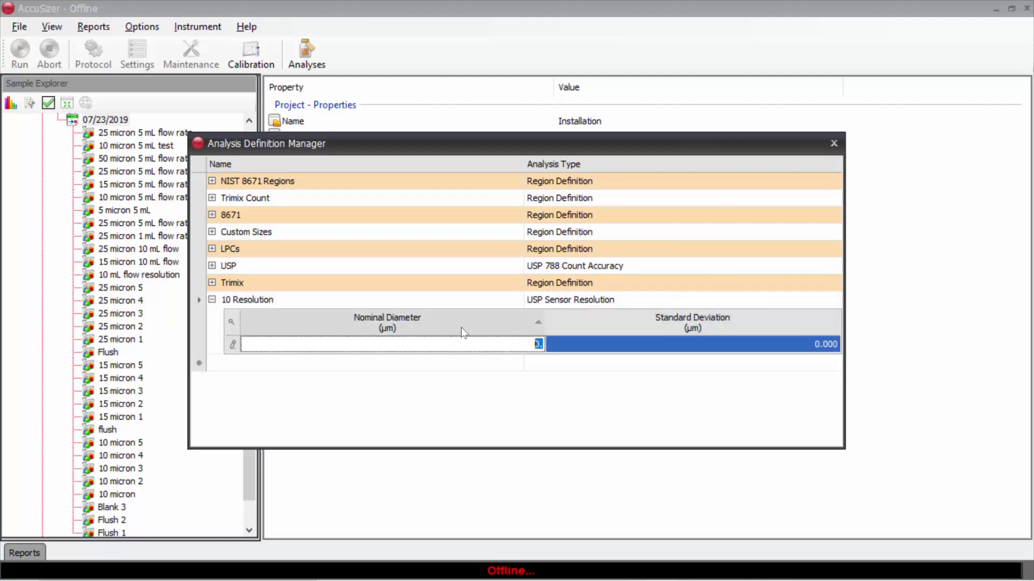
pyautogui.write('10.1')
pyautogui.press('Tab')
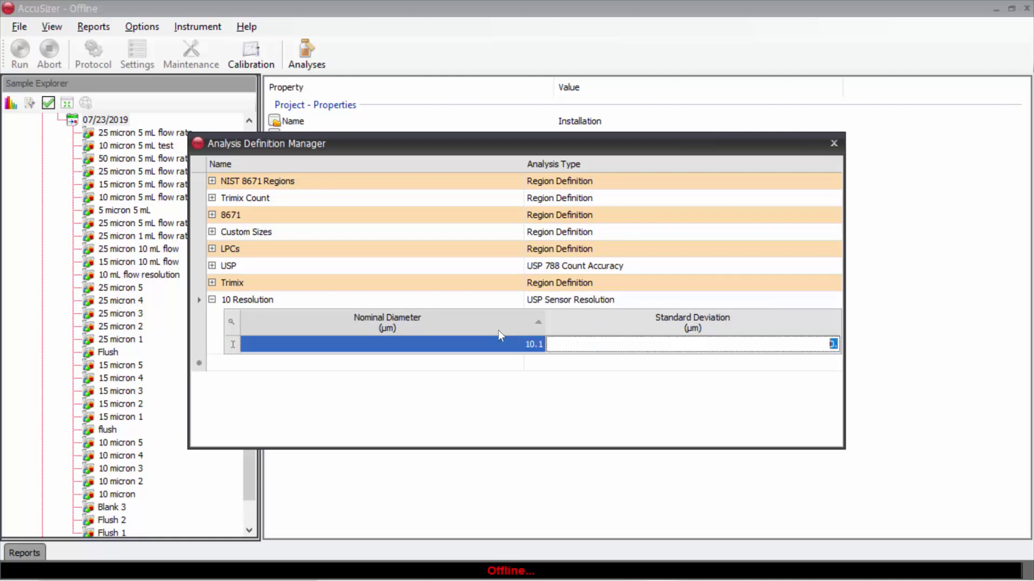
pyautogui.write('0.09')
pyautogui.click(592, 363)
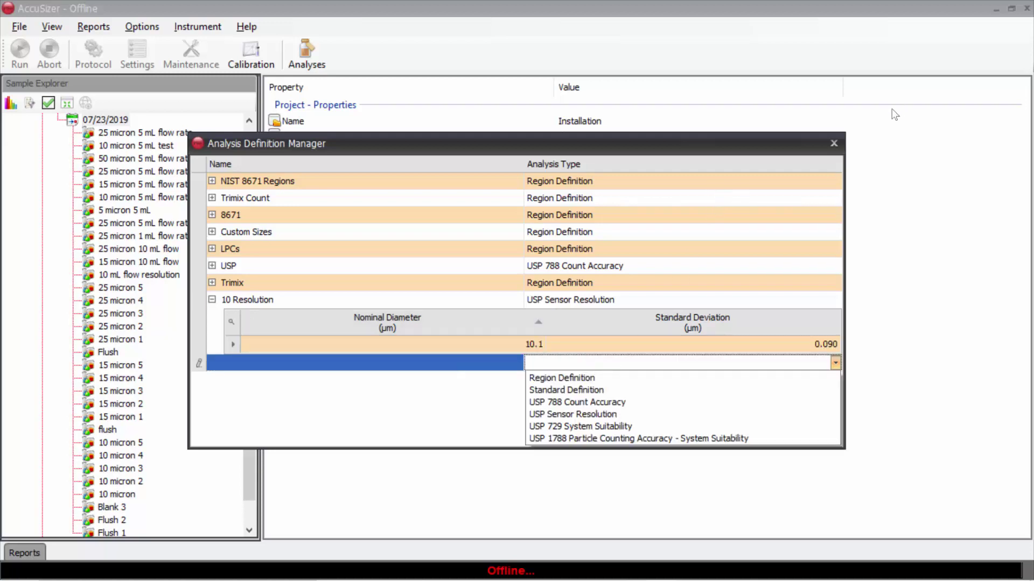
pyautogui.click(833, 144)
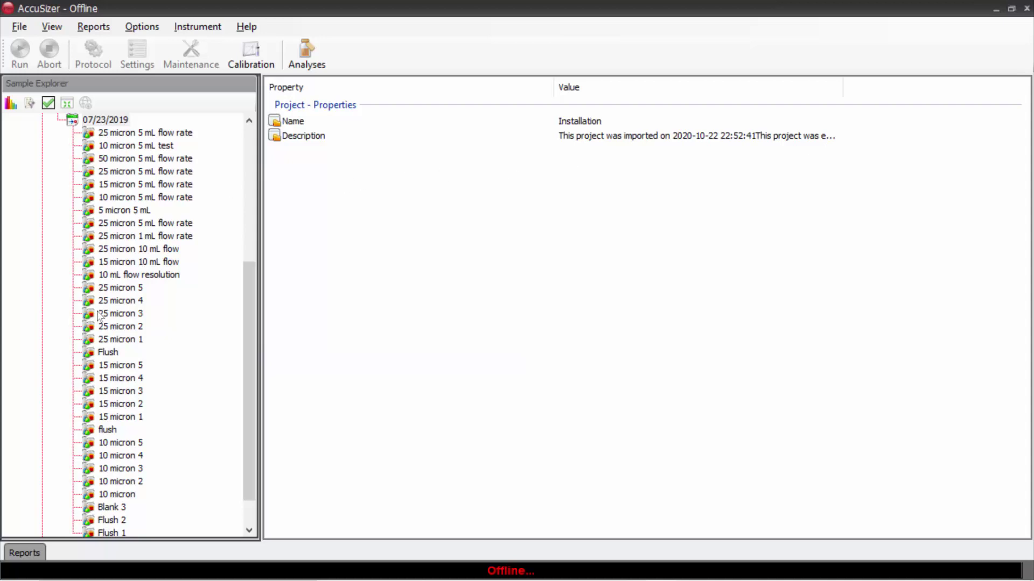
# Step: For the 10 micron 3 run, select a USP 788 Sensor Resolution report using 10 Resolution
pyautogui.doubleClick(123, 473)
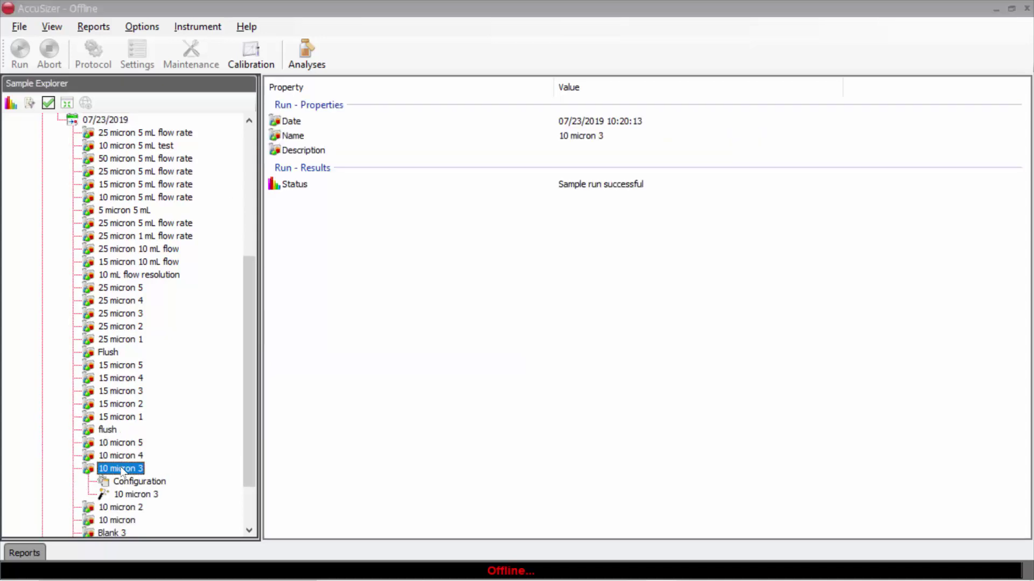
pyautogui.doubleClick(128, 492)
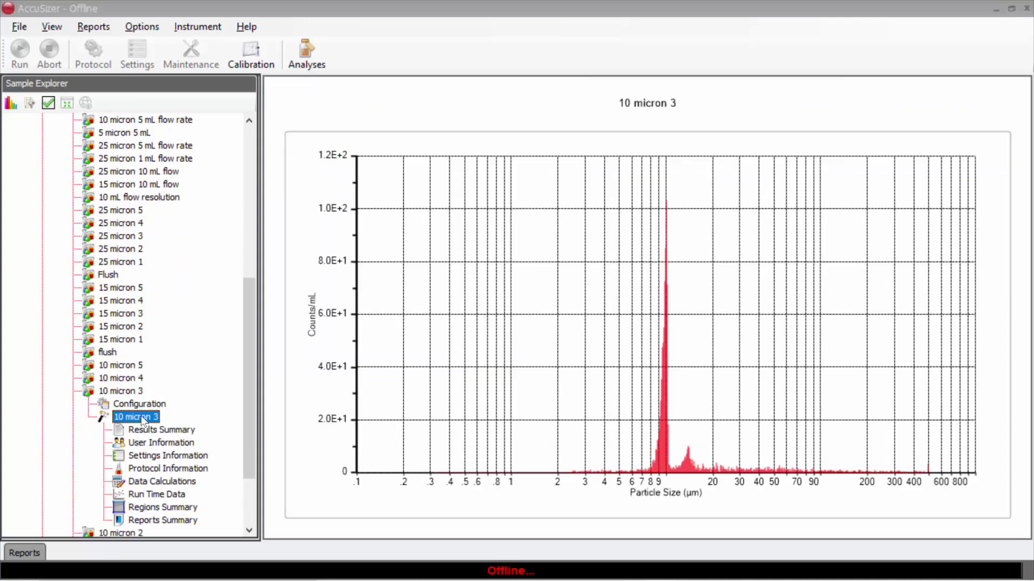
pyautogui.rightClick(142, 418)
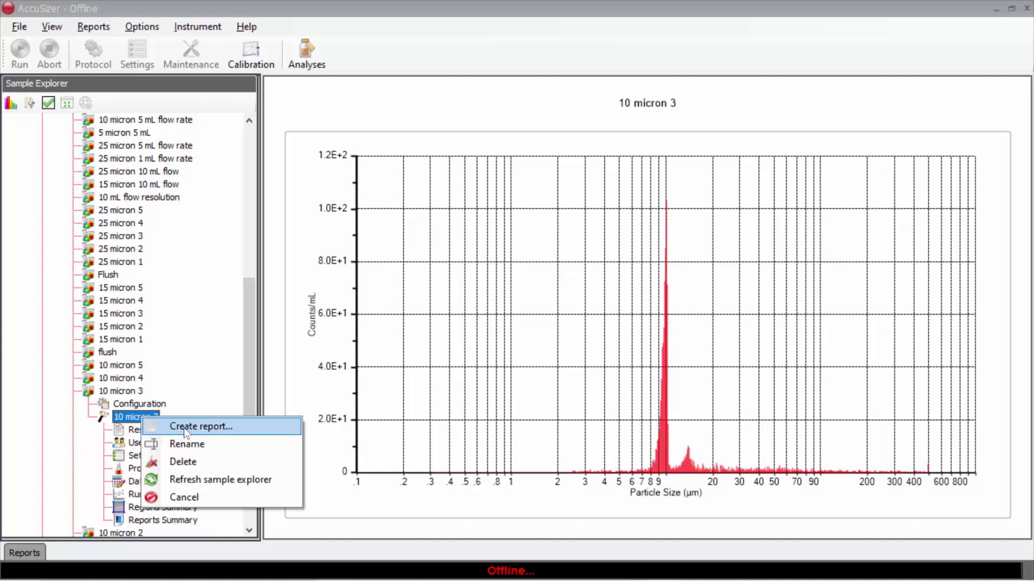
pyautogui.click(183, 427)
pyautogui.click(11, 256)
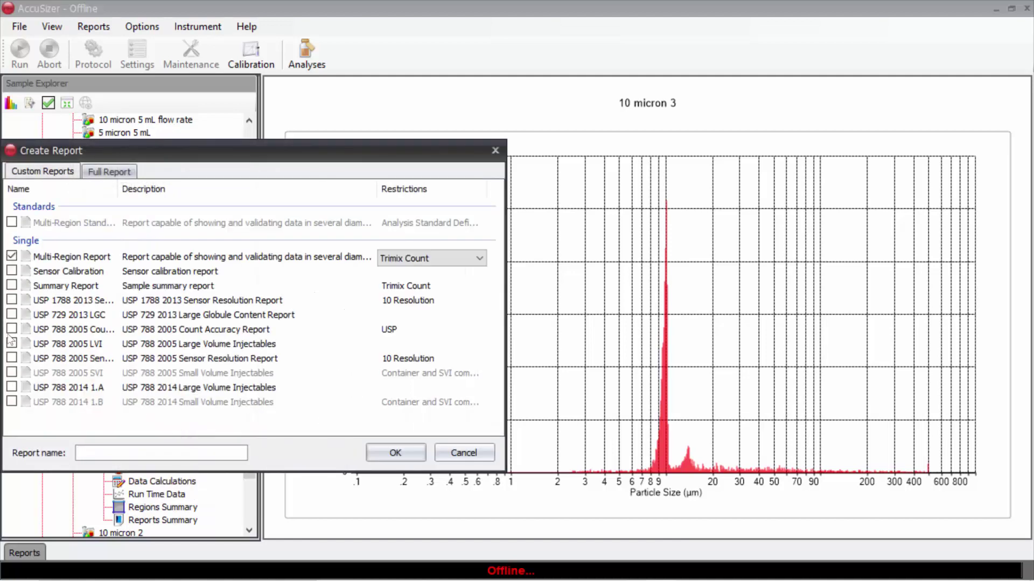
pyautogui.click(11, 358)
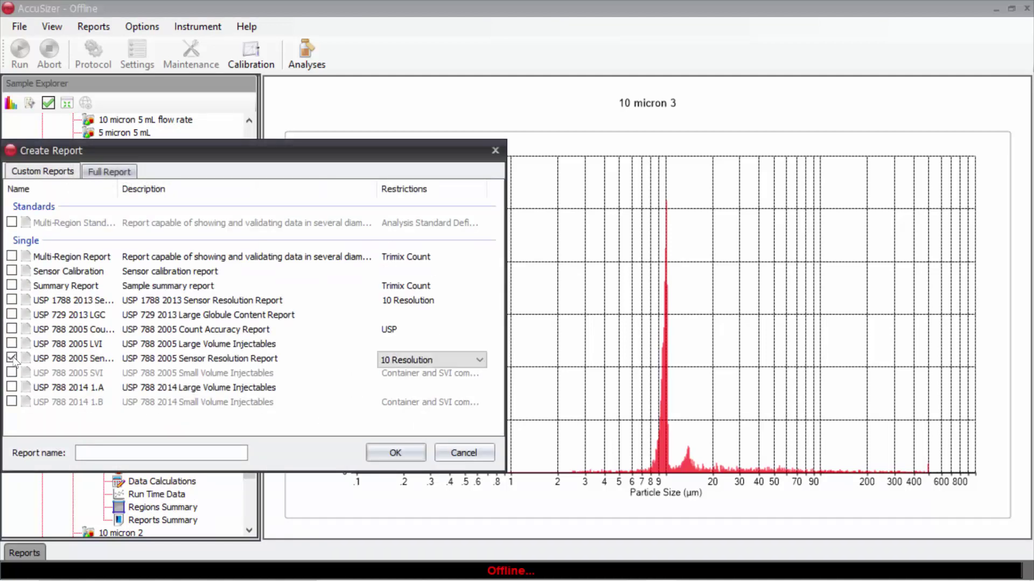
pyautogui.click(479, 359)
pyautogui.click(426, 375)
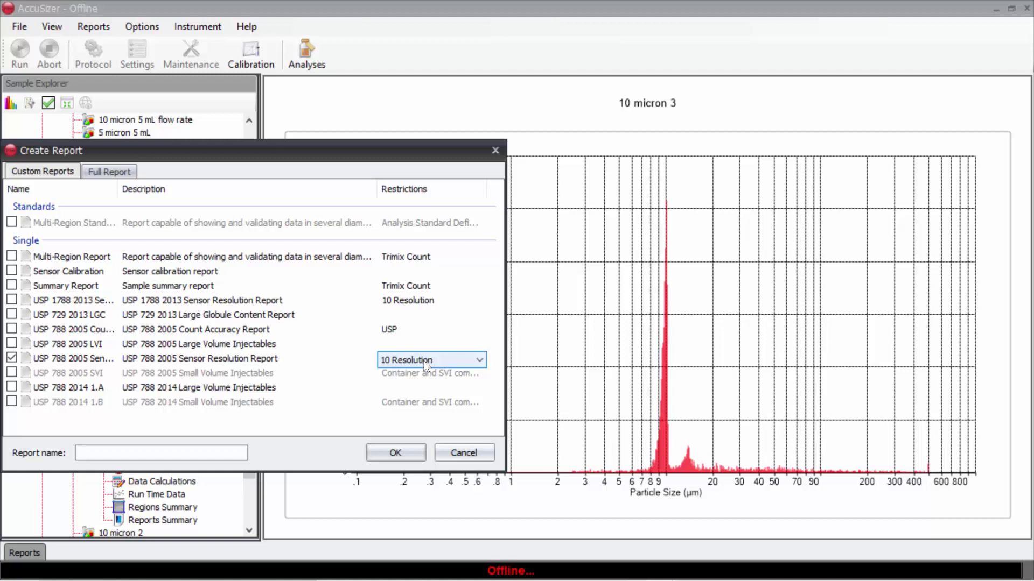
# Step: Name the report 'Res 1', generate it and review its 3.56% resolution PASS results
pyautogui.click(86, 454)
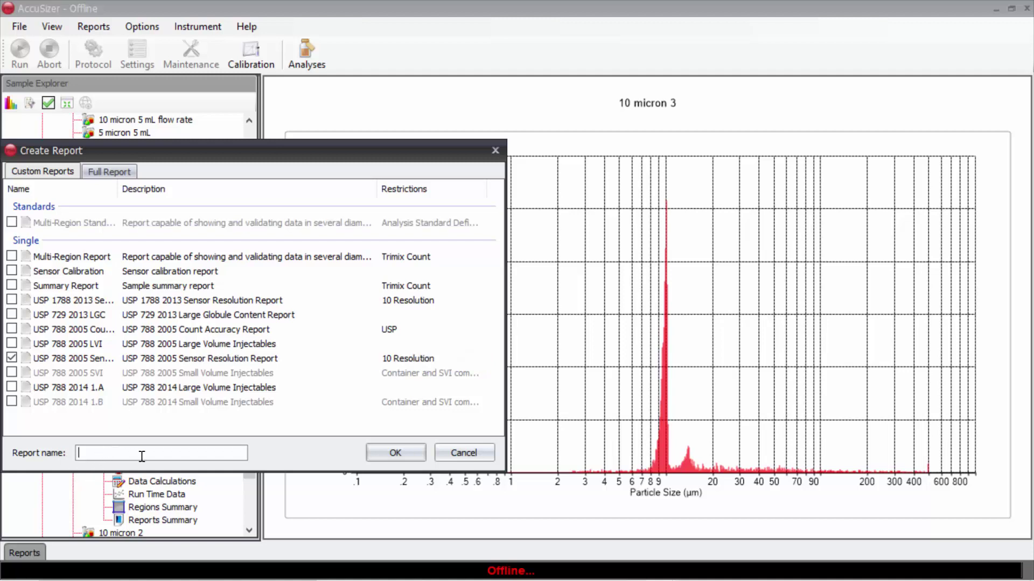
pyautogui.write('Res 1')
pyautogui.click(402, 452)
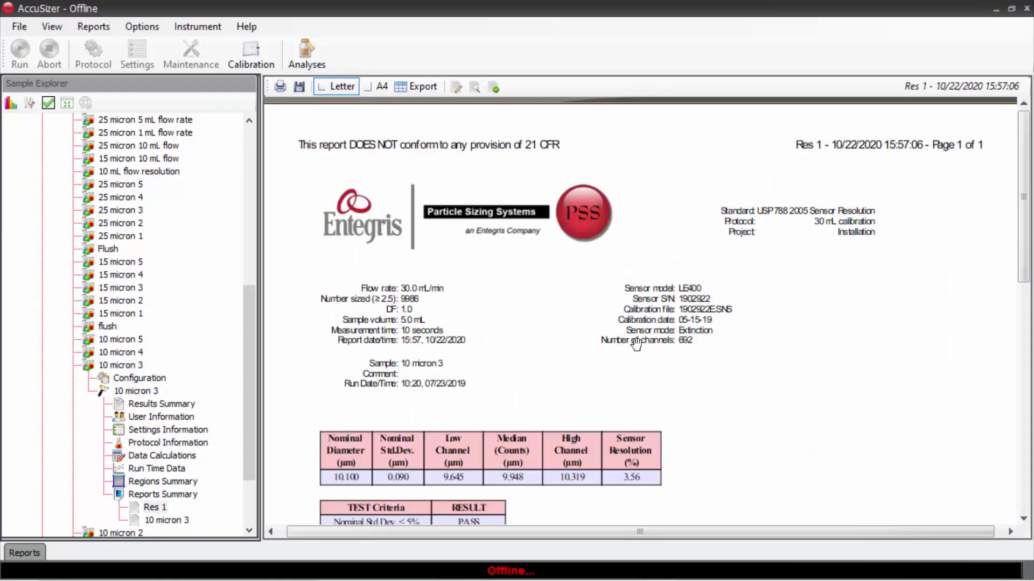
pyautogui.scroll(-2, 635, 342)
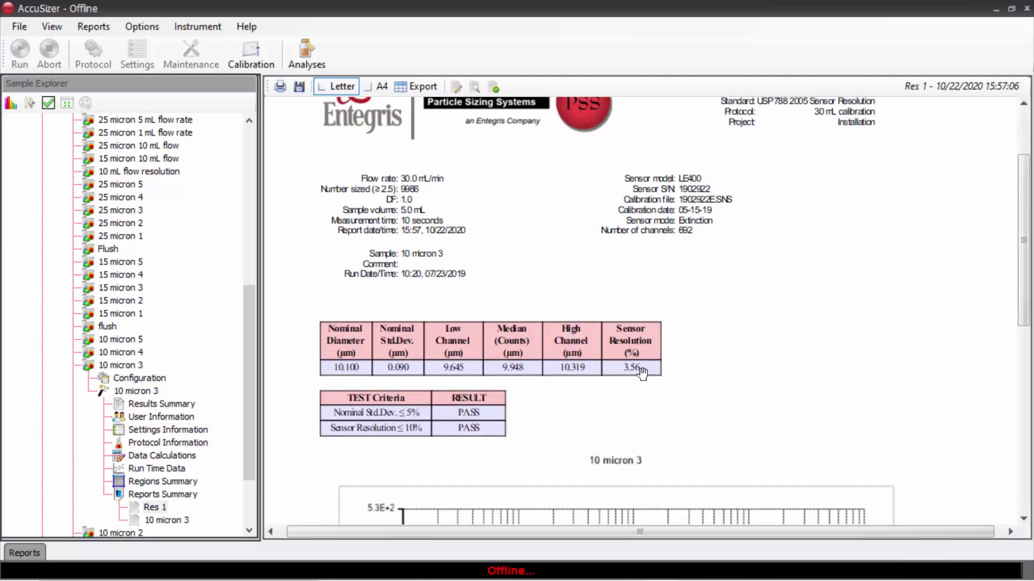
pyautogui.scroll(-3, 642, 373)
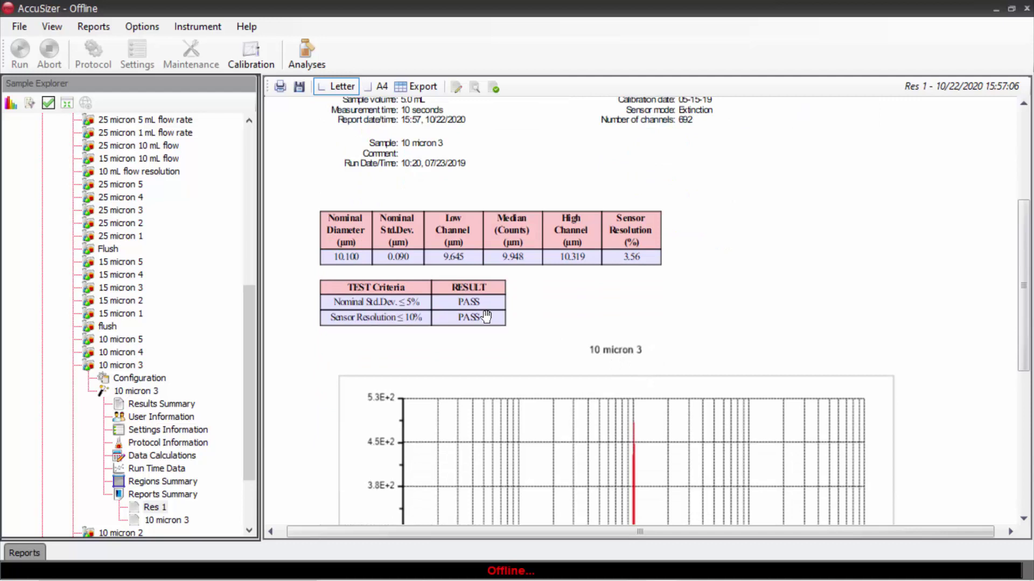
# Step: Add a new analysis definition 'USP Count Standard' of type USP 788 Count Accuracy
pyautogui.click(318, 50)
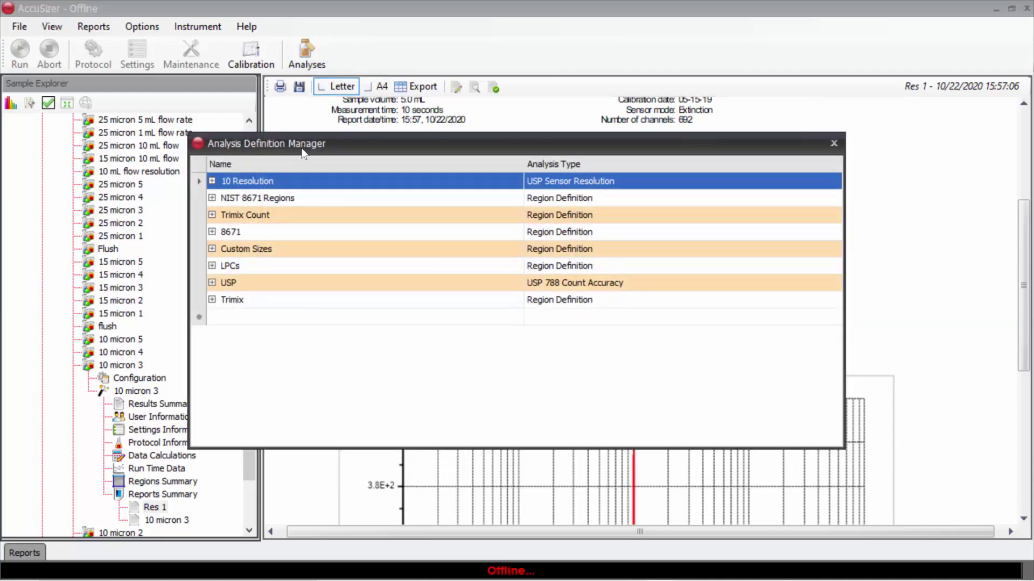
pyautogui.click(200, 317)
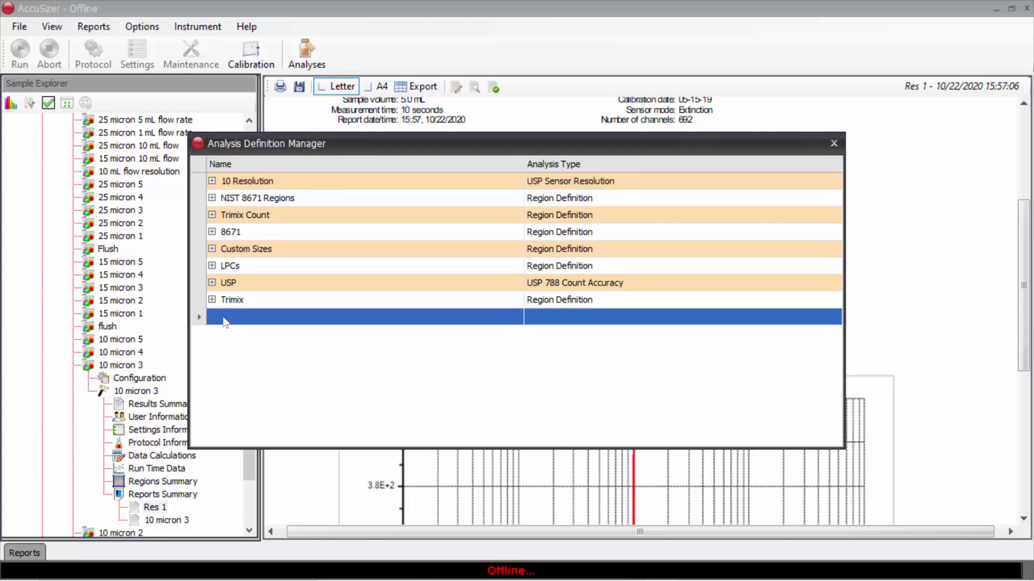
pyautogui.click(226, 317)
pyautogui.write('USP Count Standard')
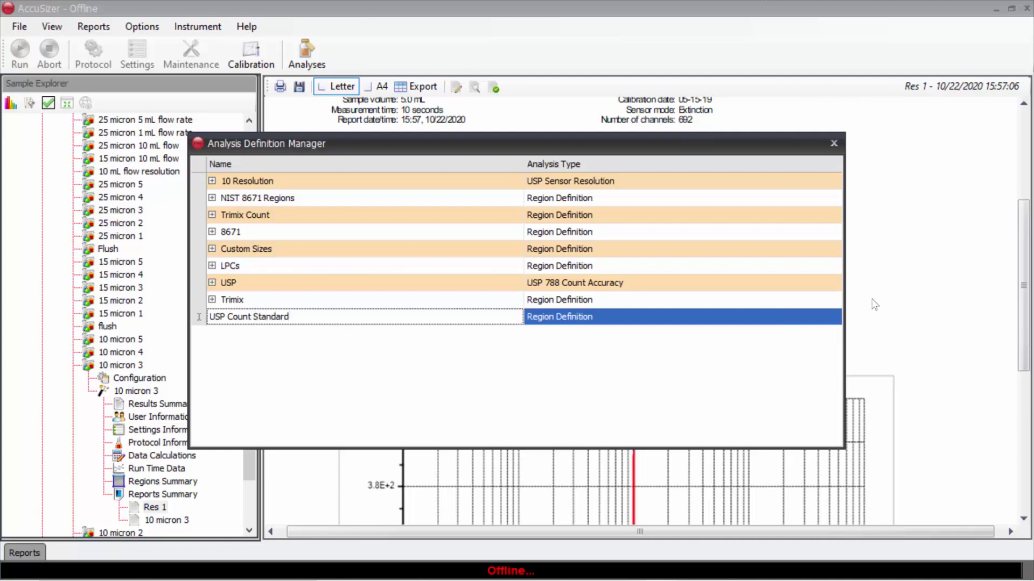
pyautogui.click(836, 318)
pyautogui.click(836, 319)
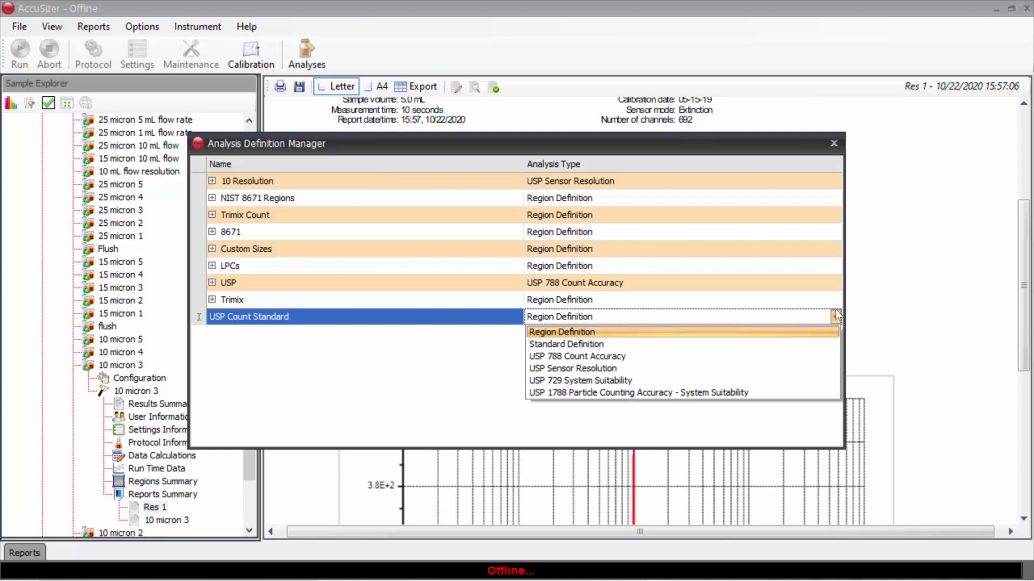
pyautogui.click(635, 355)
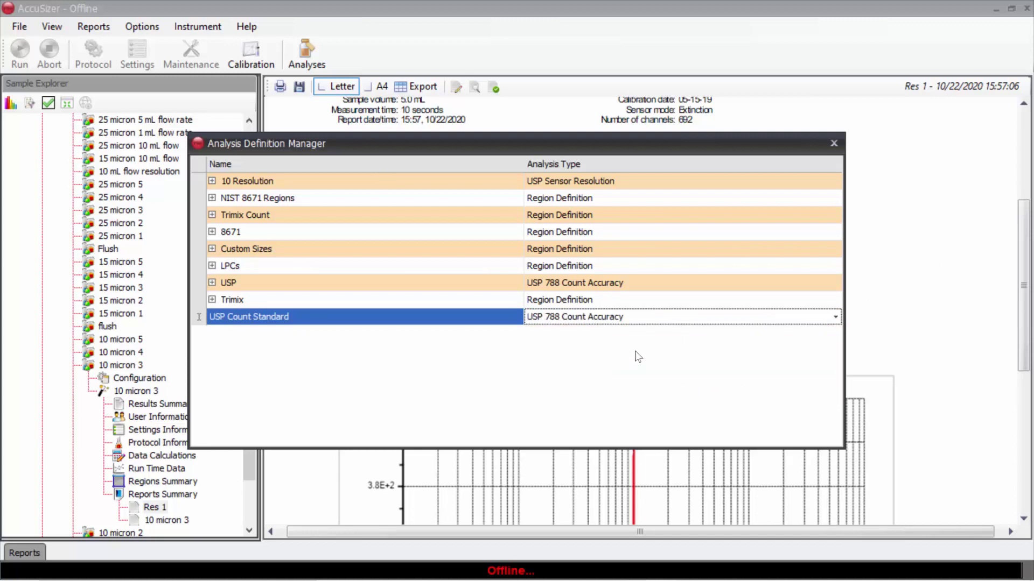
# Step: Set concentration limits 3300–4100 counts/mL and ratio limits 1.78–2.57, then close
pyautogui.click(412, 362)
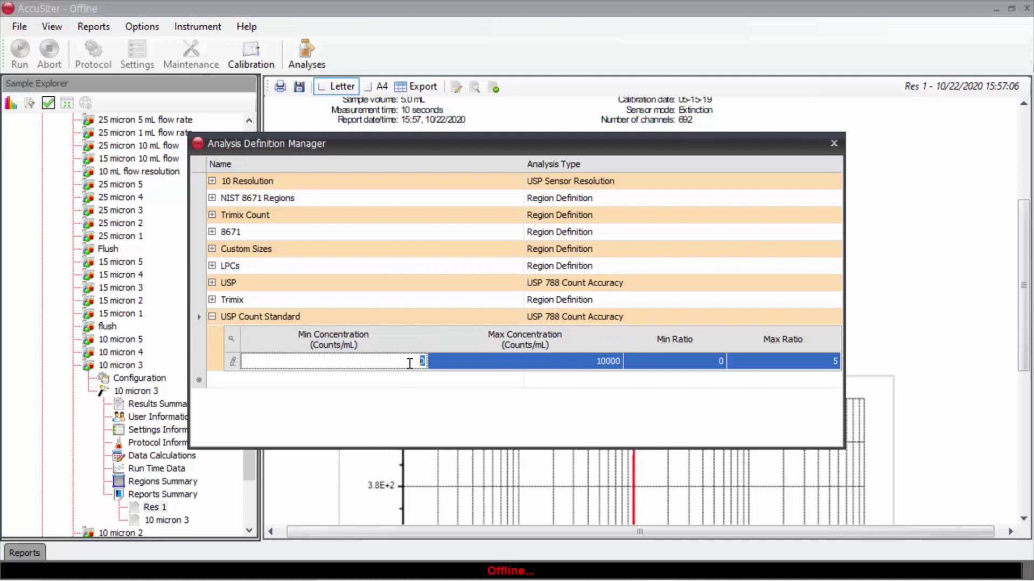
pyautogui.write('3100')
pyautogui.press('Tab')
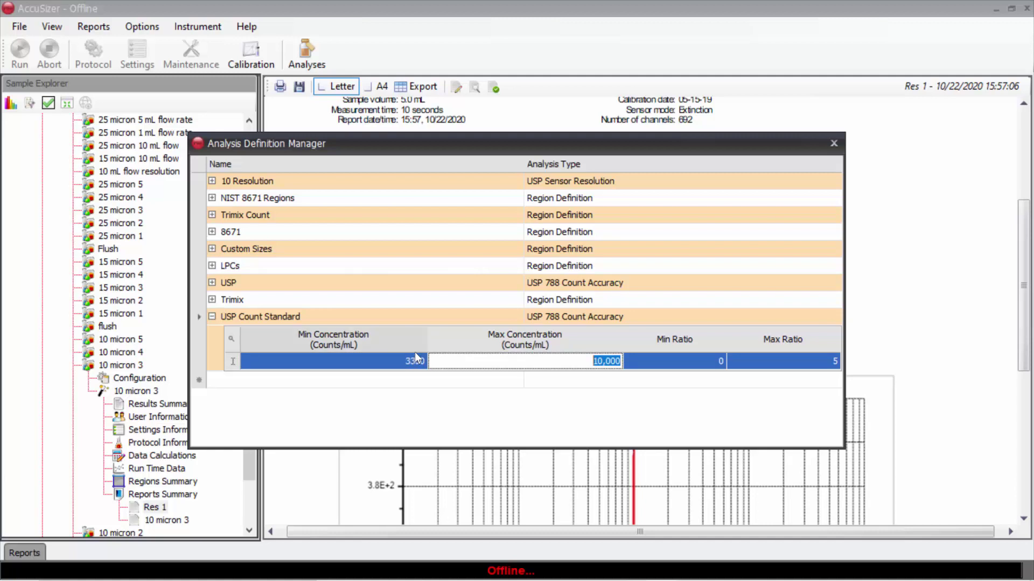
pyautogui.write('4100')
pyautogui.press('Tab')
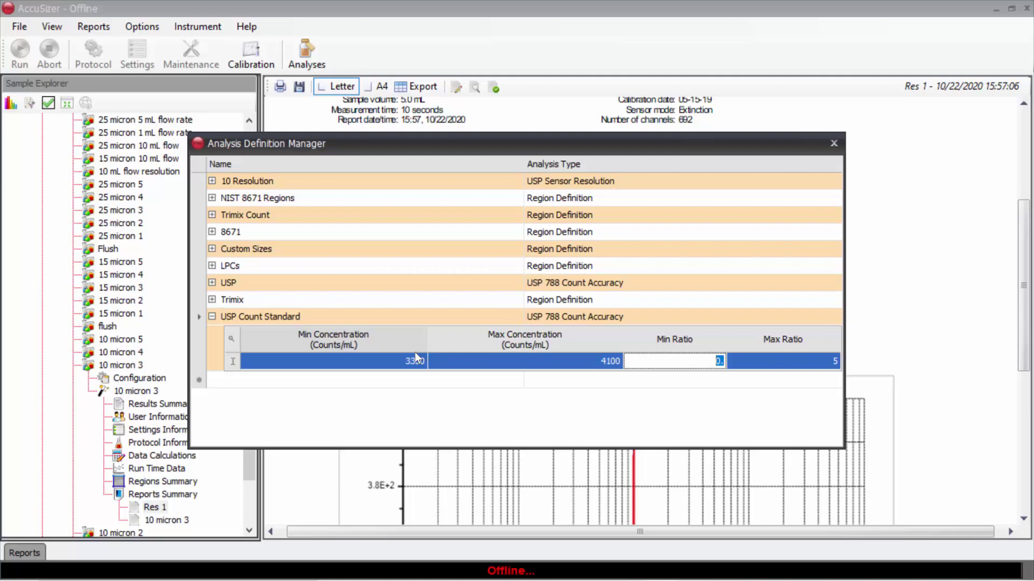
pyautogui.write('1.78')
pyautogui.press('Tab')
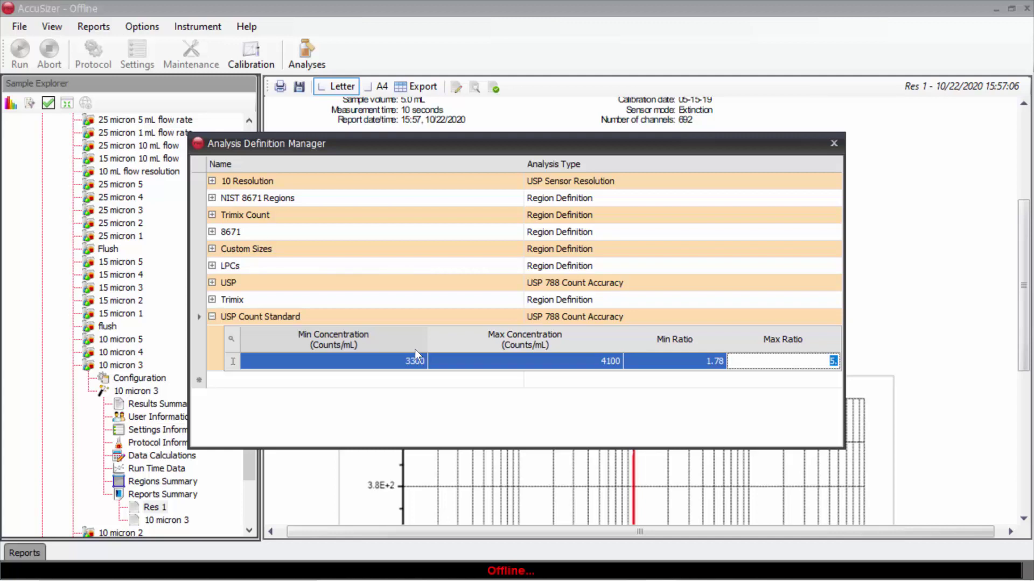
pyautogui.write('2.57')
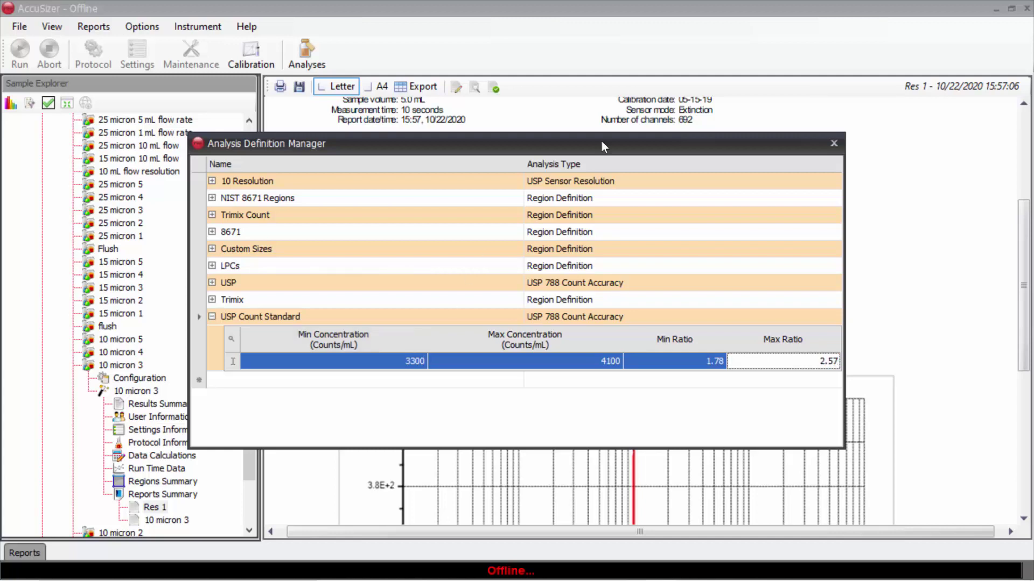
pyautogui.click(833, 143)
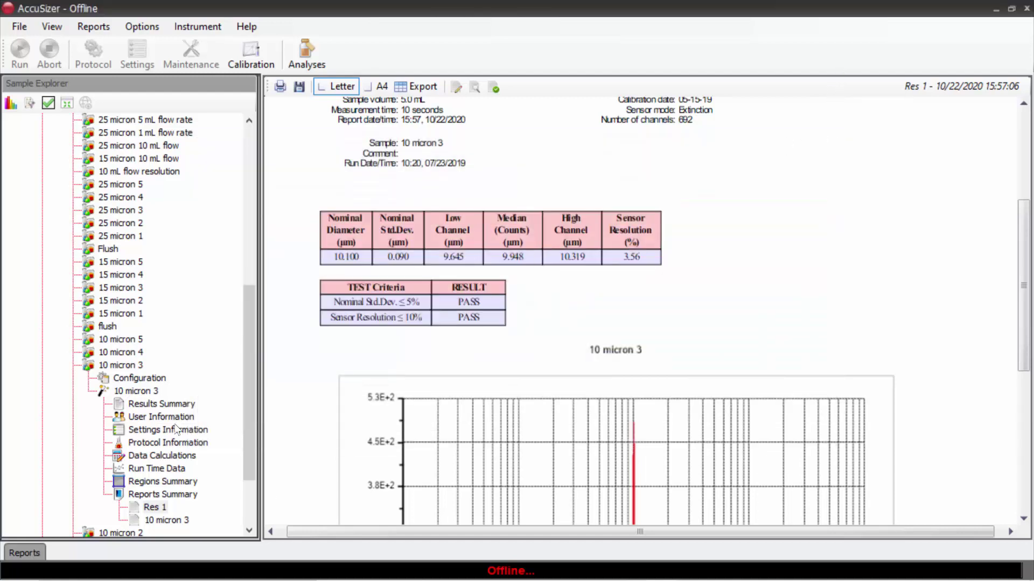
# Step: Generate a USP 788 Count Accuracy report 'CS' for 15 micron 4 using USP Count Standard
pyautogui.doubleClick(128, 276)
pyautogui.doubleClick(130, 301)
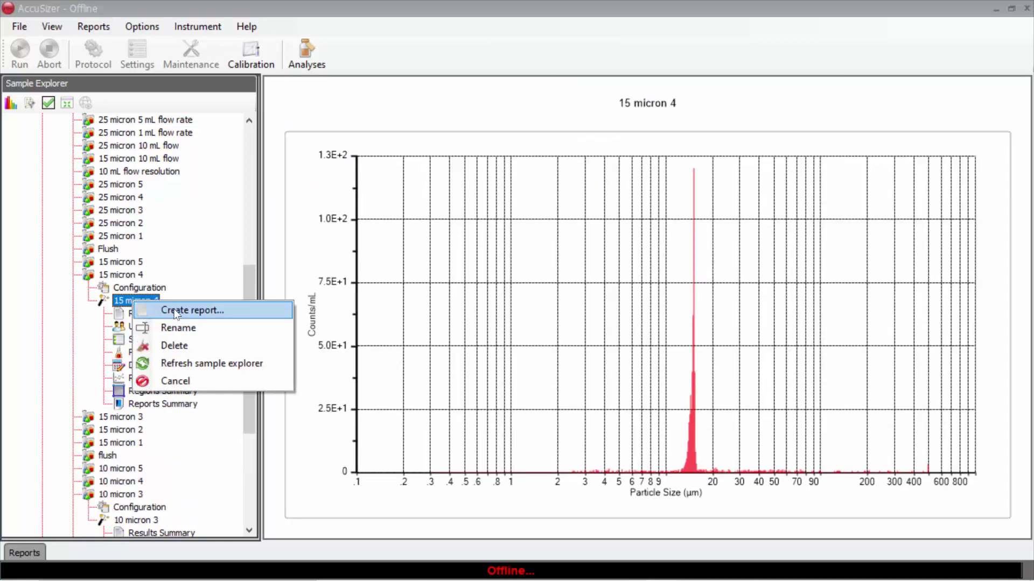
pyautogui.click(175, 308)
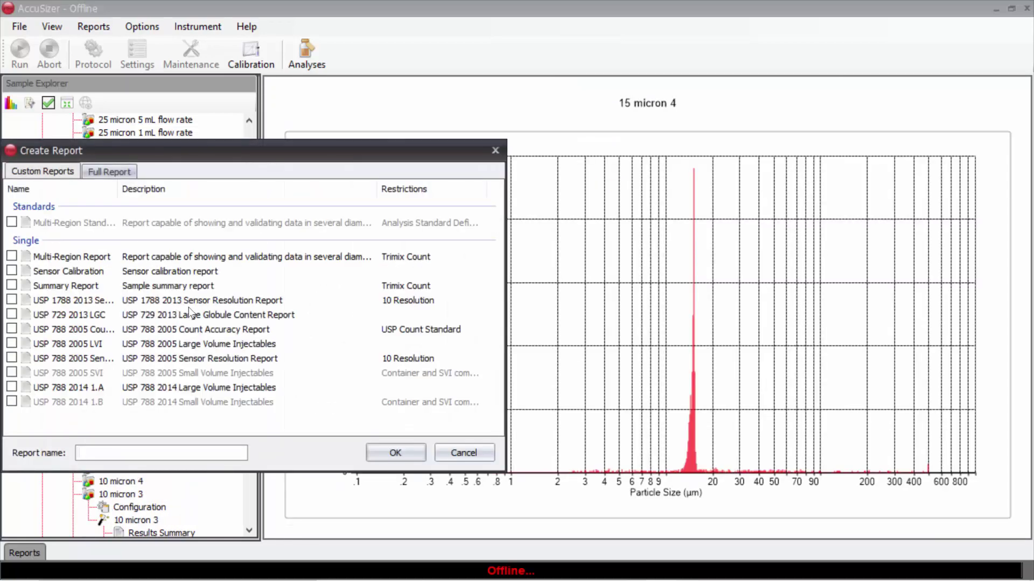
pyautogui.click(12, 329)
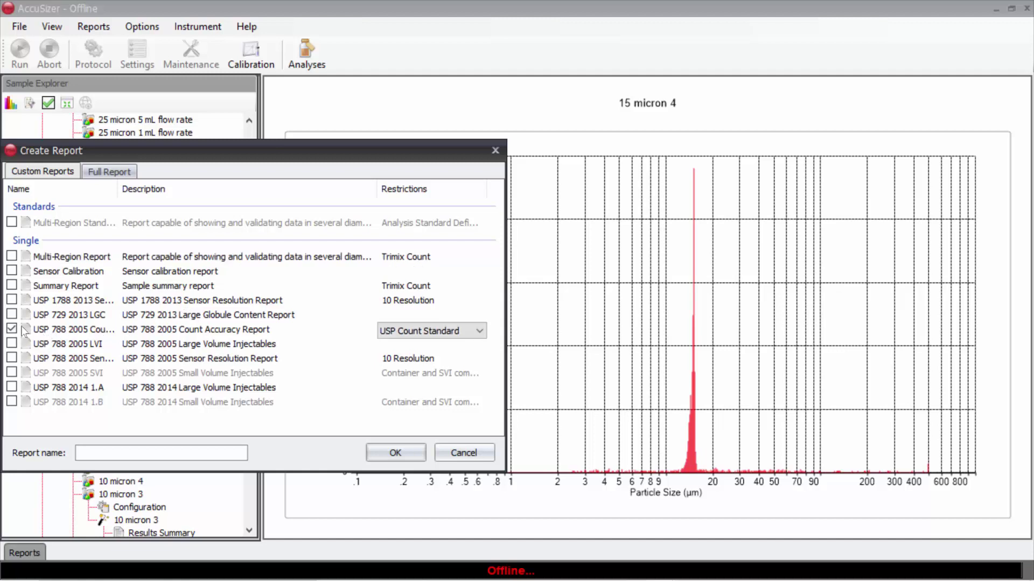
pyautogui.click(479, 331)
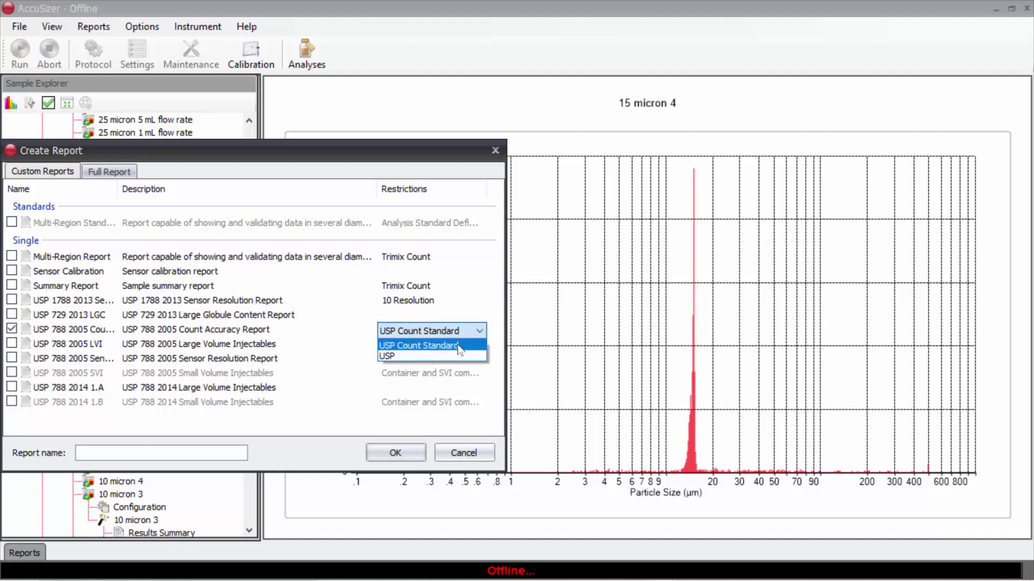
pyautogui.click(459, 346)
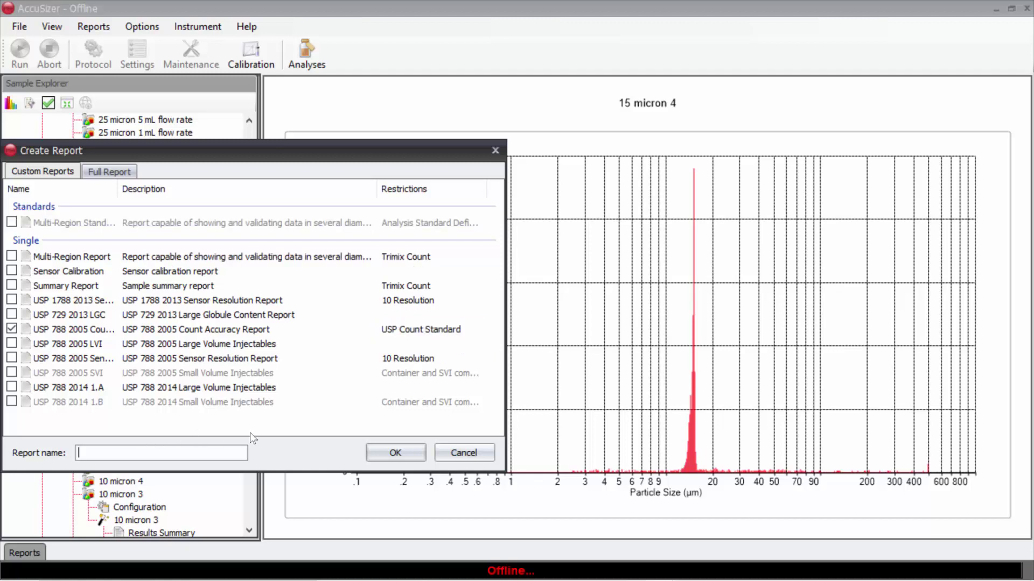
pyautogui.write('CS')
pyautogui.click(402, 450)
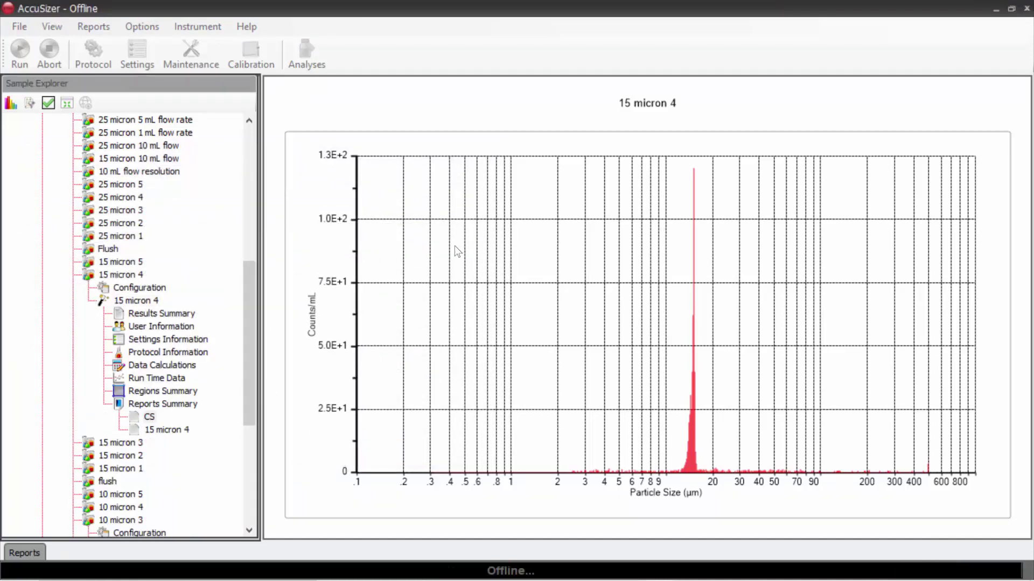
# Step: Scroll the CS report for 15 micron 4 to show 1038 particles/mL, 1.86 ratio, both criteria PASS
pyautogui.scroll(-2, 750, 265)
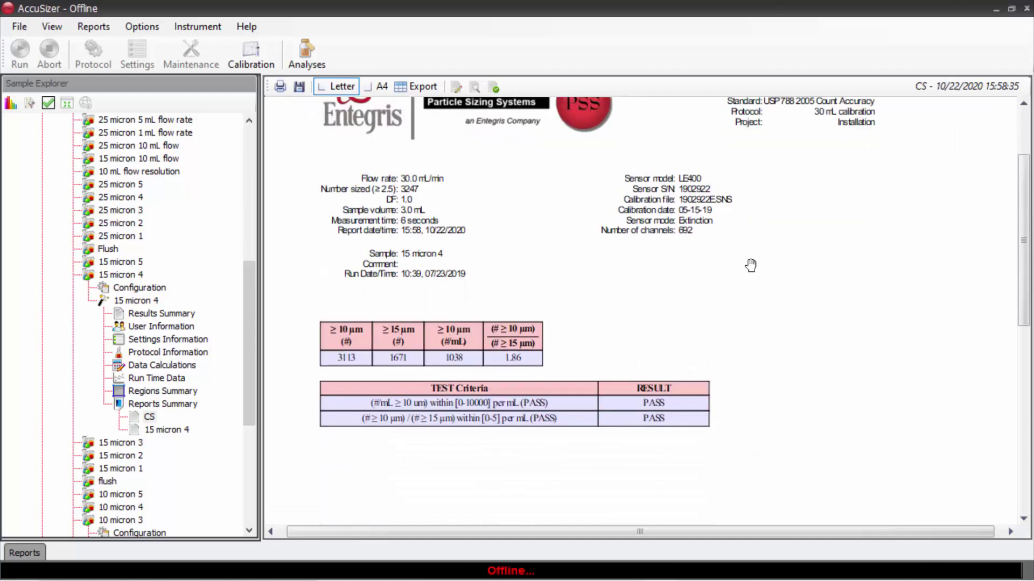